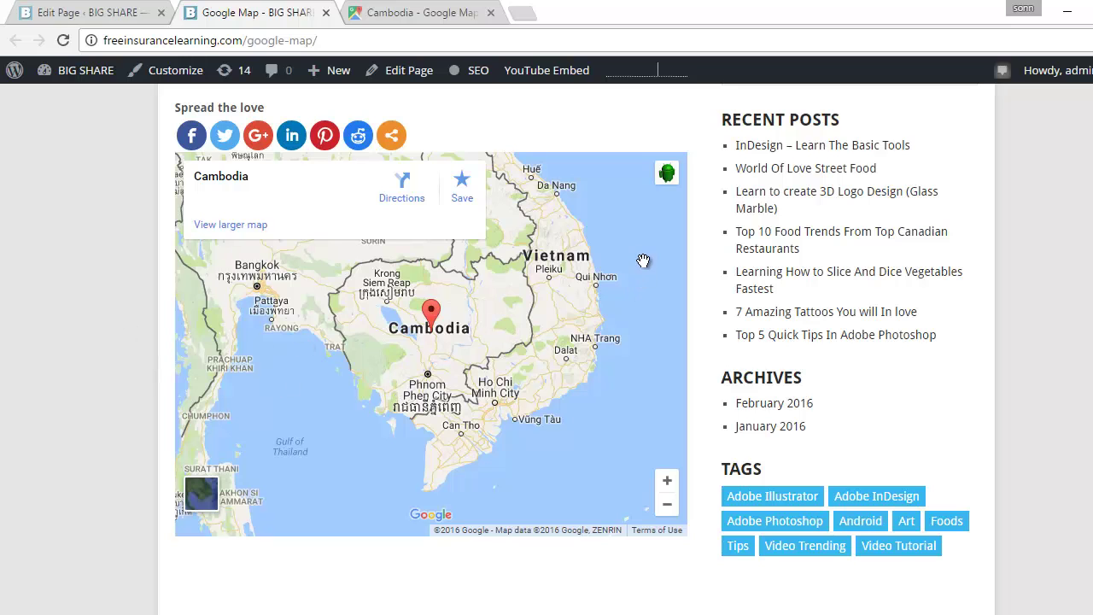
scroll(746, 307, "up", 2)
scroll(732, 292, "down", 2)
scroll(729, 359, "up", 2)
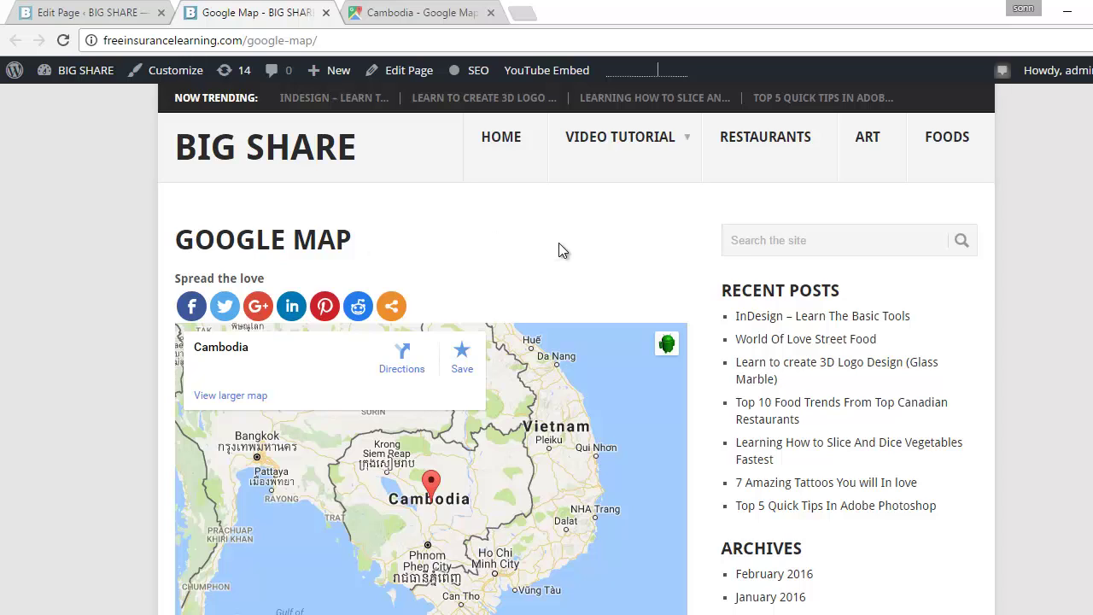
scroll(665, 269, "down", 1)
scroll(723, 341, "down", 1)
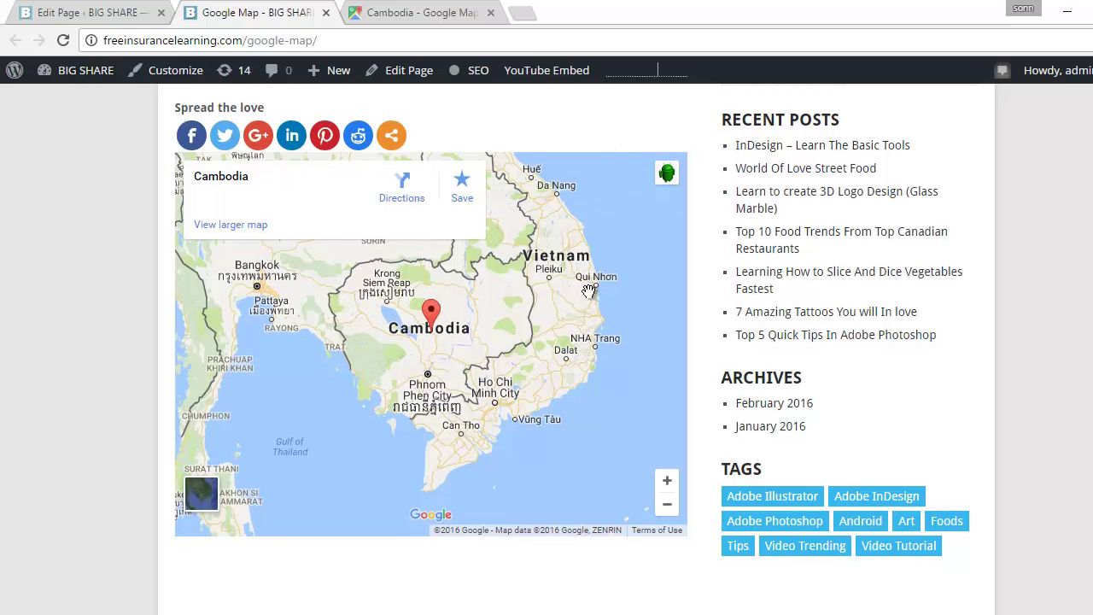
scroll(611, 374, "up", 1)
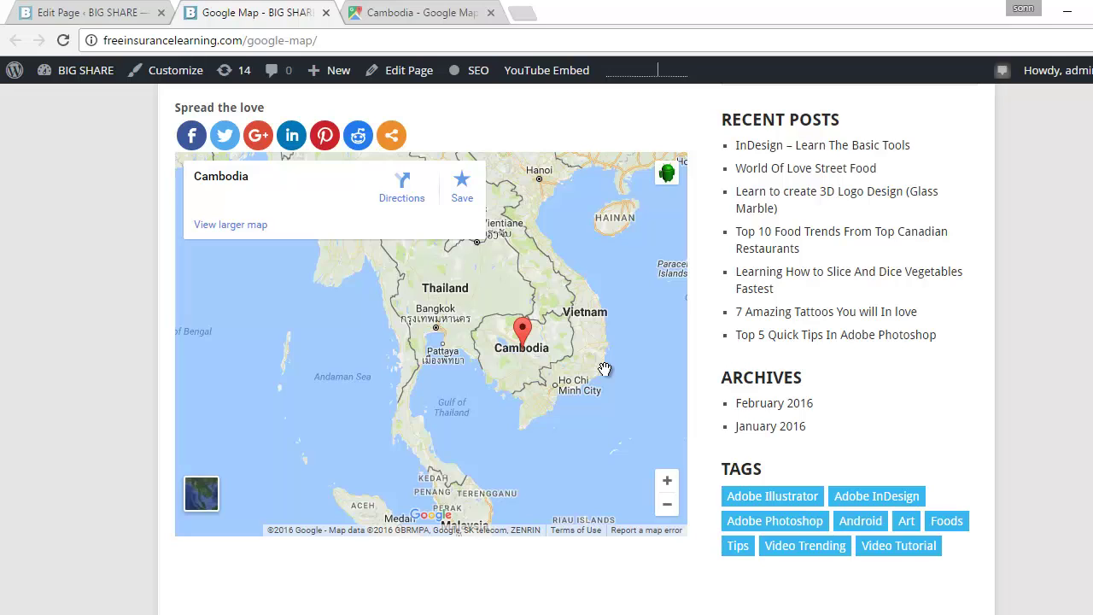
scroll(584, 338, "down", 1)
scroll(584, 338, "up", 1)
left_click_drag(584, 338, 442, 321)
scroll(485, 339, "up", 1)
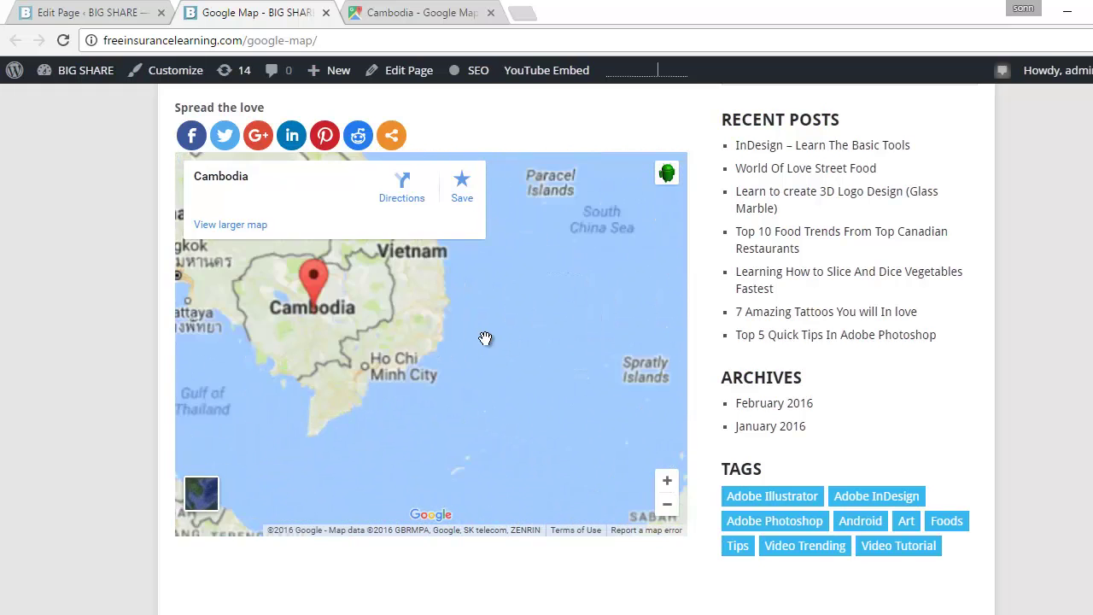
scroll(485, 339, "up", 1)
left_click_drag(335, 299, 530, 358)
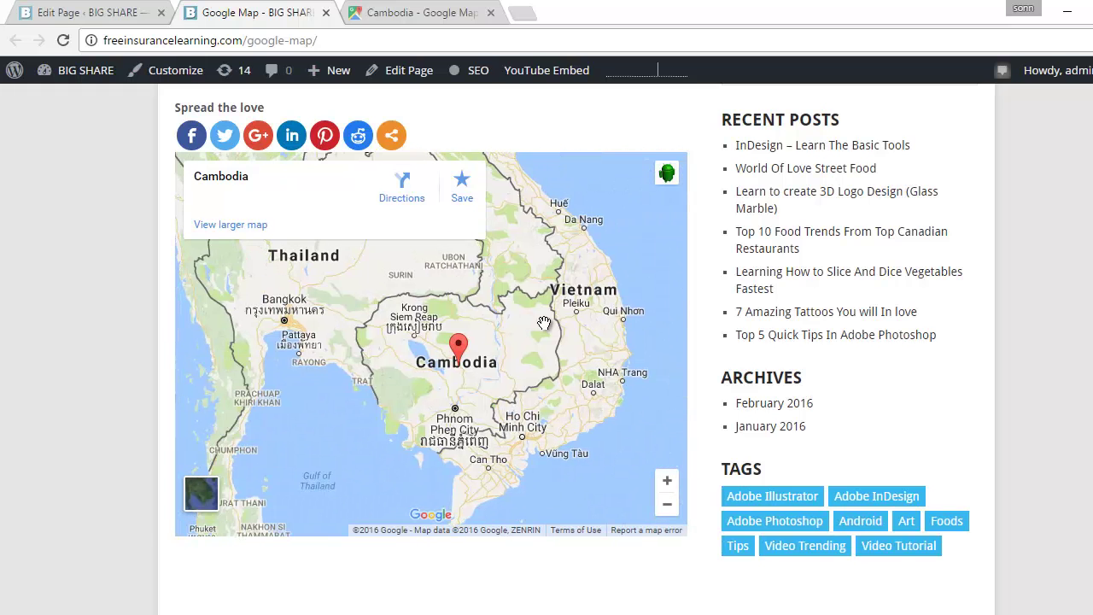
left_click_drag(544, 350, 534, 324)
scroll(519, 304, "up", 1)
scroll(519, 304, "down", 1)
scroll(565, 277, "up", 1)
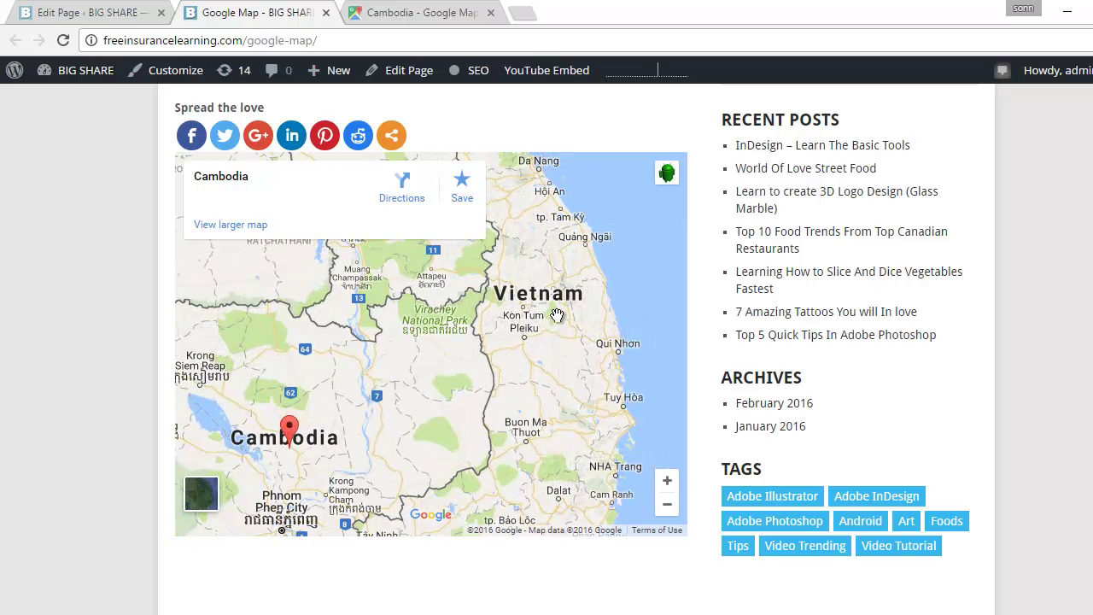
left_click_drag(472, 335, 547, 299)
left_click_drag(478, 389, 521, 367)
left_click_drag(475, 333, 531, 291)
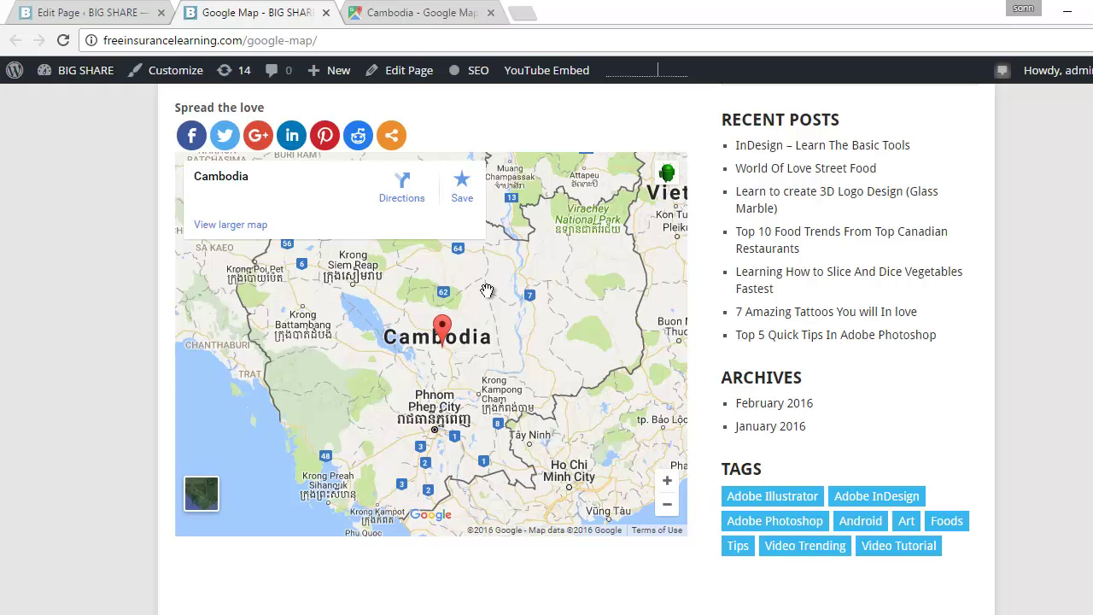
scroll(540, 331, "down", 1)
scroll(540, 330, "up", 1)
scroll(540, 330, "down", 1)
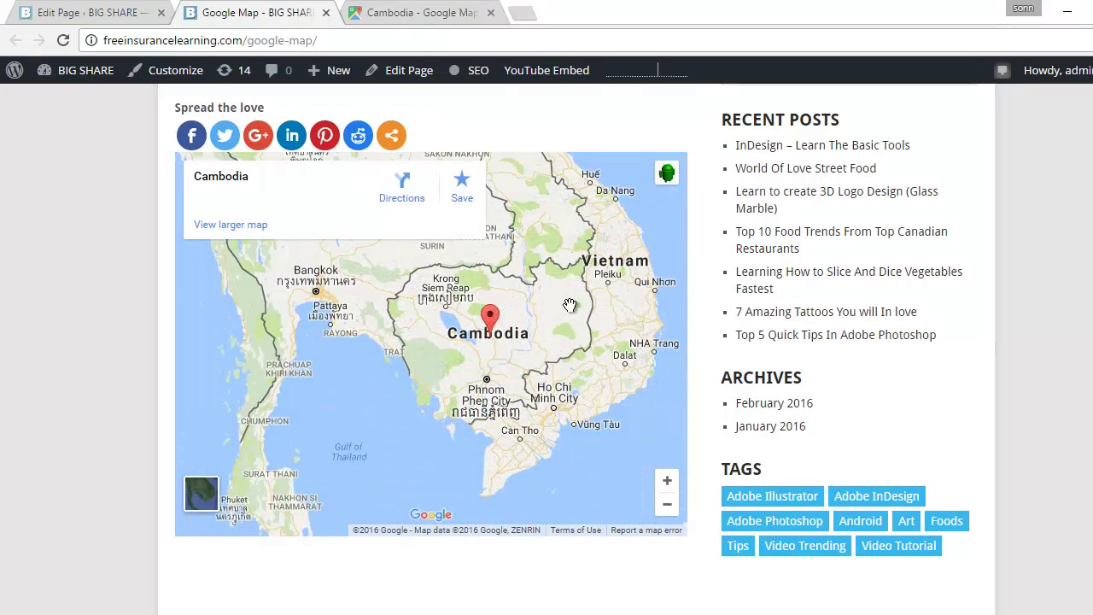
left_click_drag(586, 338, 520, 333)
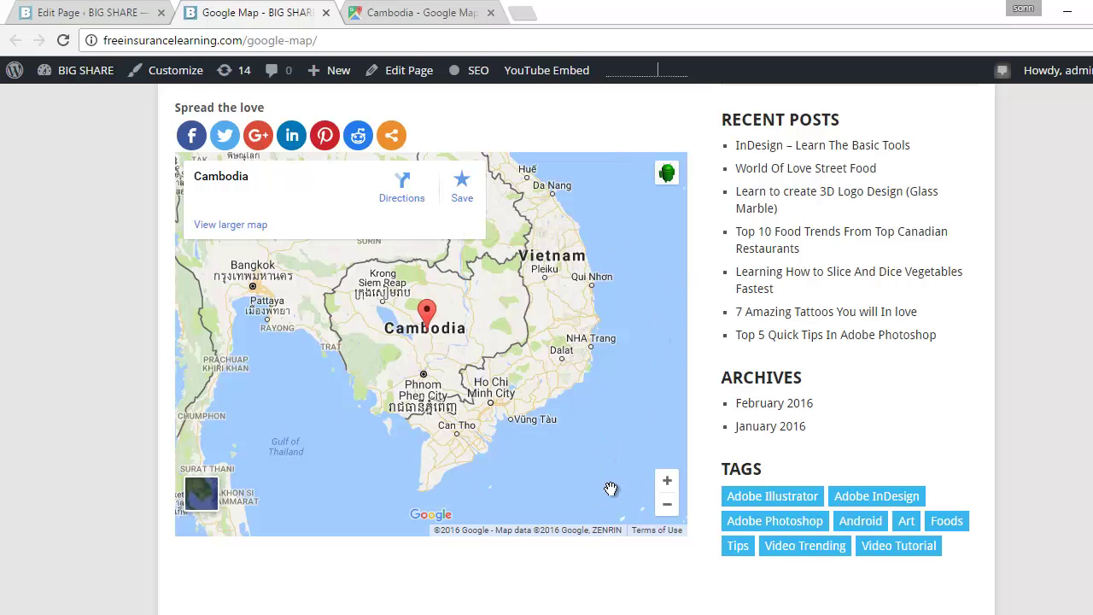
scroll(630, 551, "down", 2)
scroll(617, 498, "up", 2)
scroll(127, 202, "up", 1)
scroll(118, 293, "down", 3)
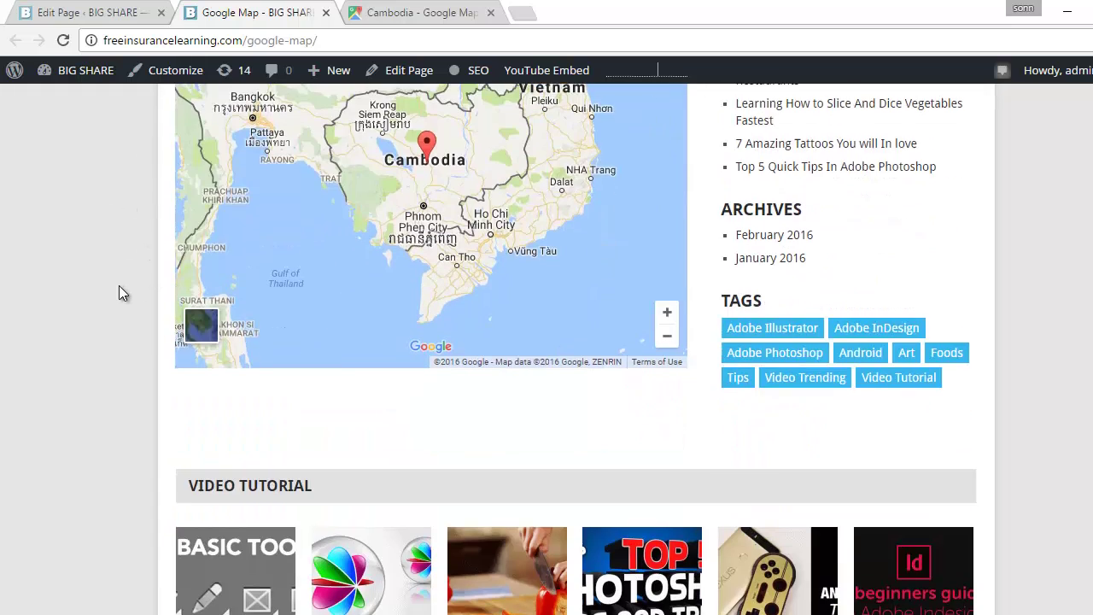
scroll(119, 293, "up", 4)
scroll(113, 286, "down", 3)
scroll(113, 282, "up", 3)
scroll(110, 294, "down", 4)
scroll(108, 296, "up", 2)
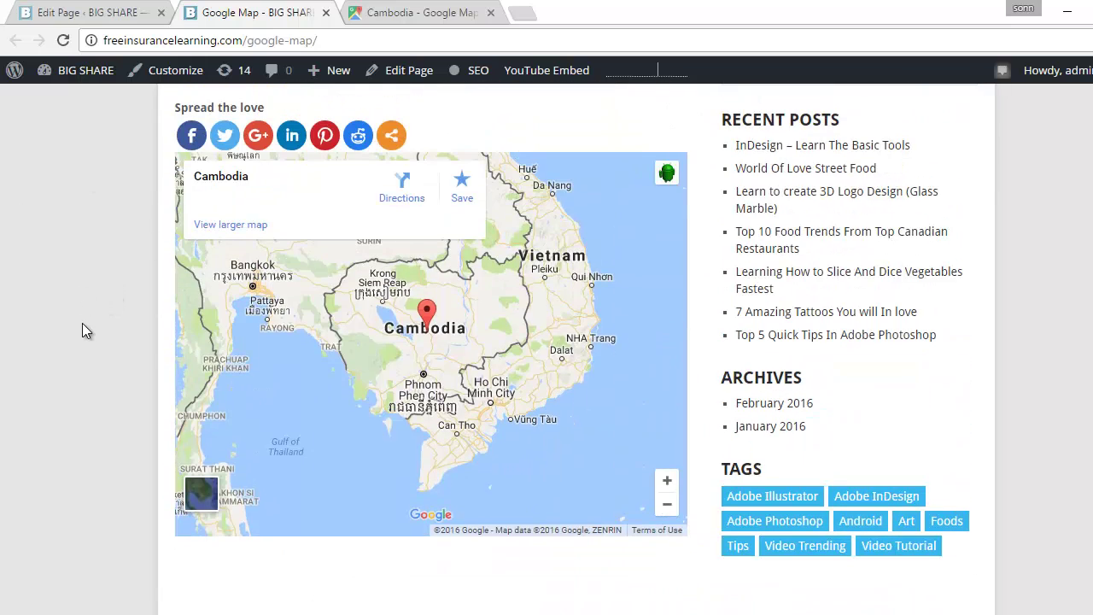
scroll(82, 325, "up", 2)
scroll(83, 324, "down", 3)
scroll(83, 324, "up", 3)
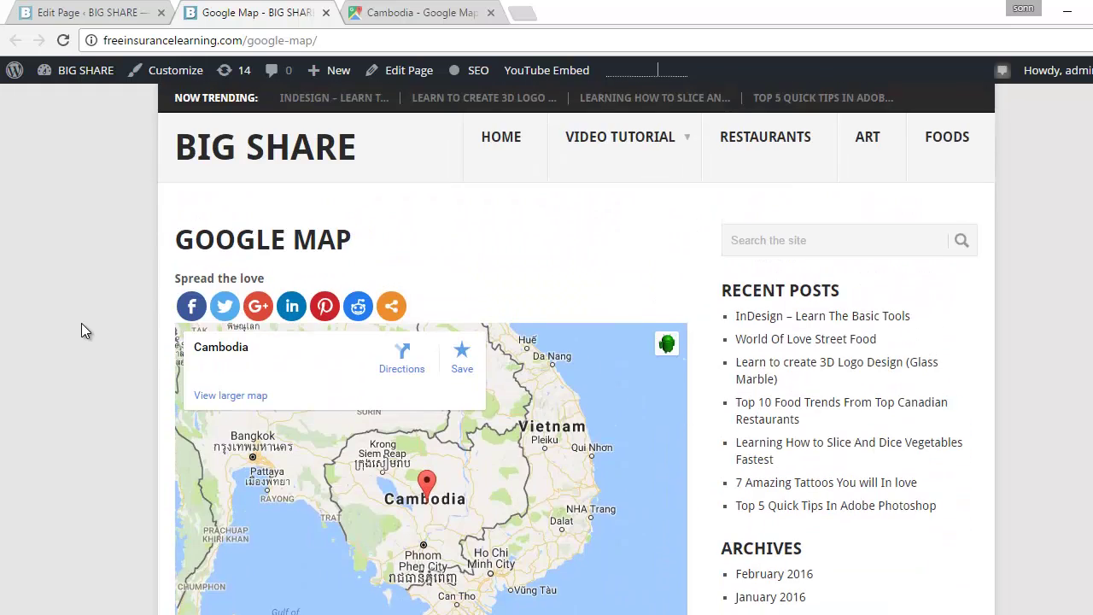
scroll(81, 323, "down", 2)
scroll(489, 373, "up", 1)
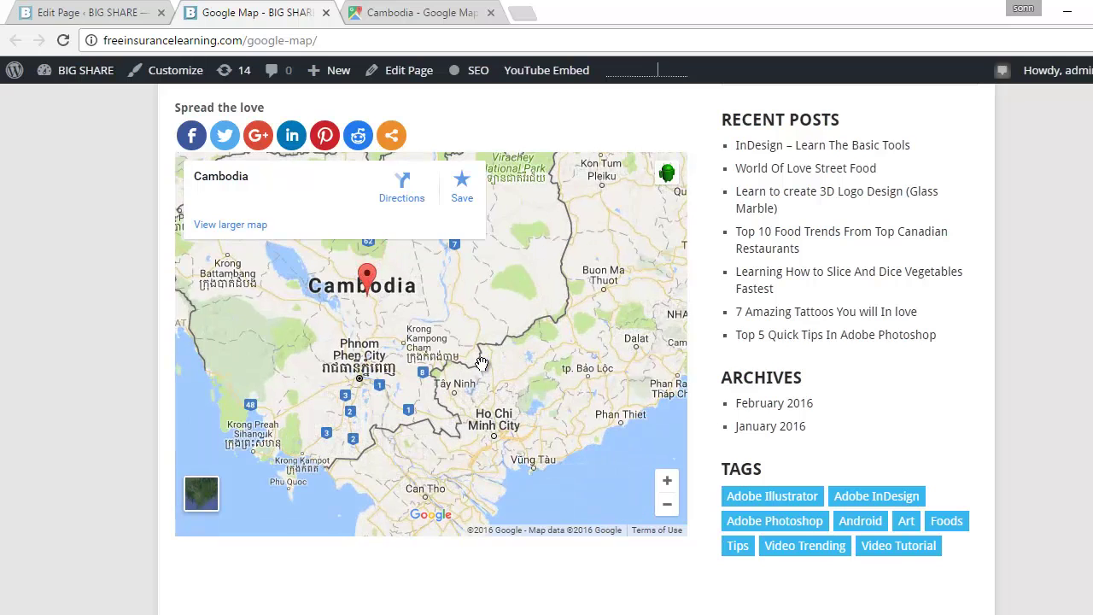
left_click_drag(422, 315, 516, 324)
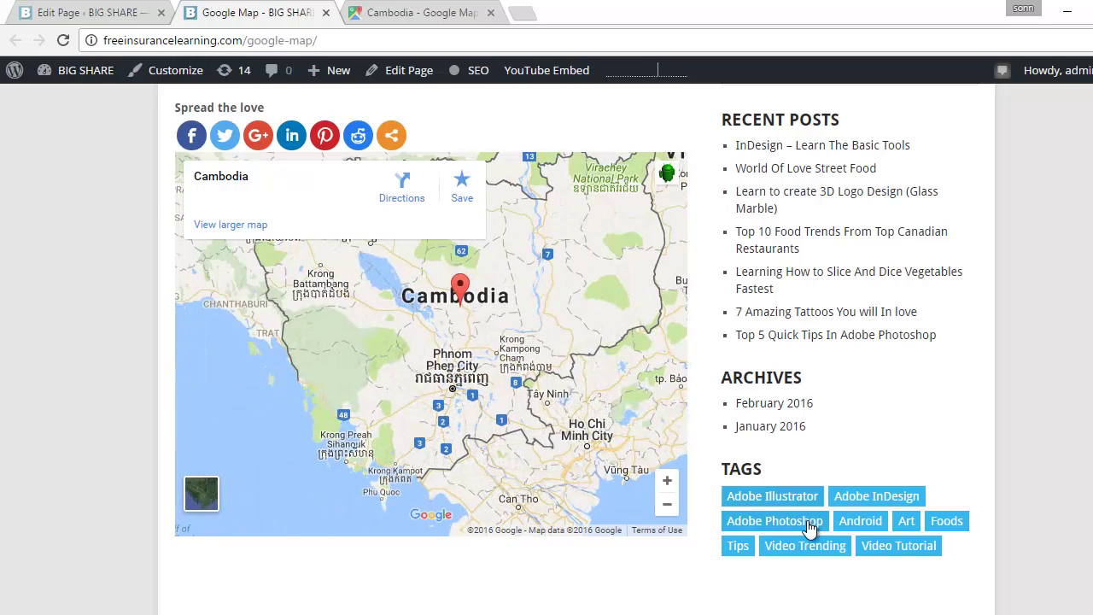
Step: Copy the <div class="map-wrap"> HTML block with its overlay div from the Notepad embed code file
key("alt+Tab")
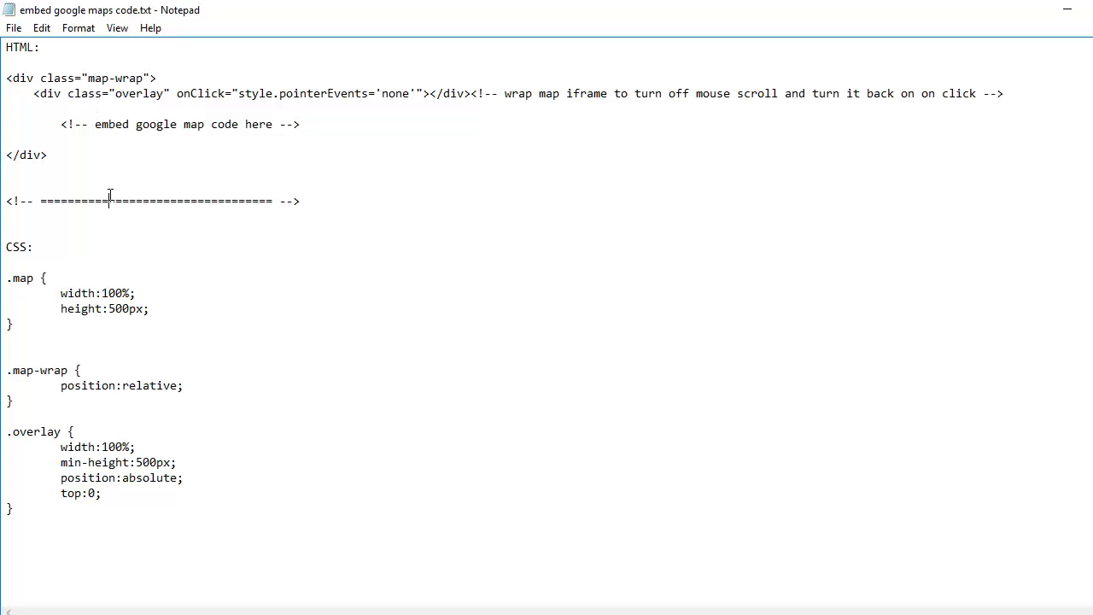
key("Down")
key("Up")
key("Up")
key("Up")
key("Up")
key("Up")
key("Up")
key("Up")
left_click(10, 76)
left_click_drag(6, 77, 85, 157)
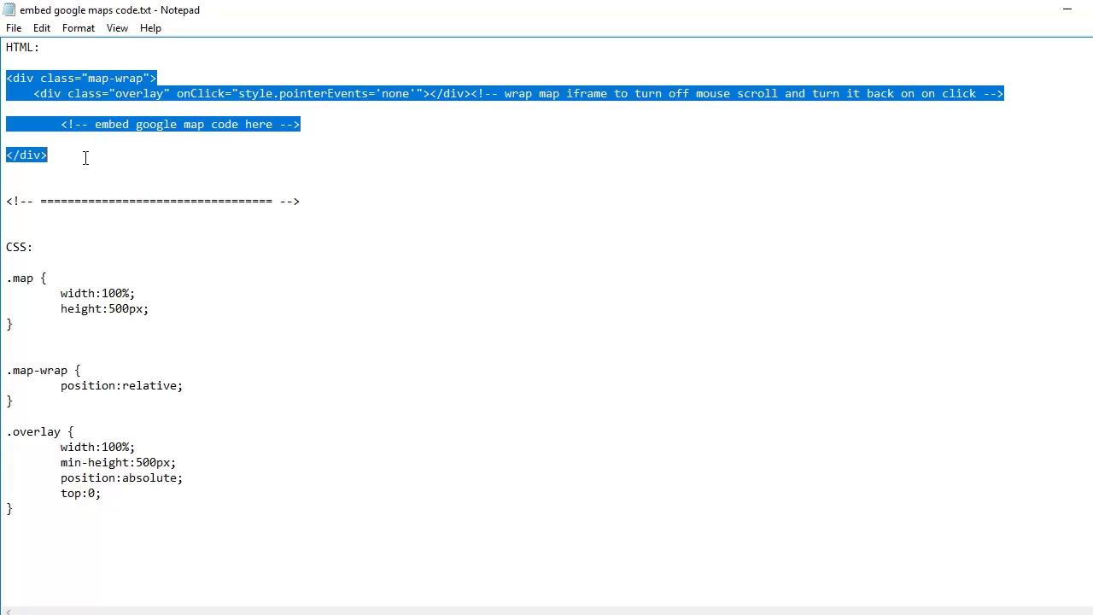
right_click(132, 94)
left_click(166, 143)
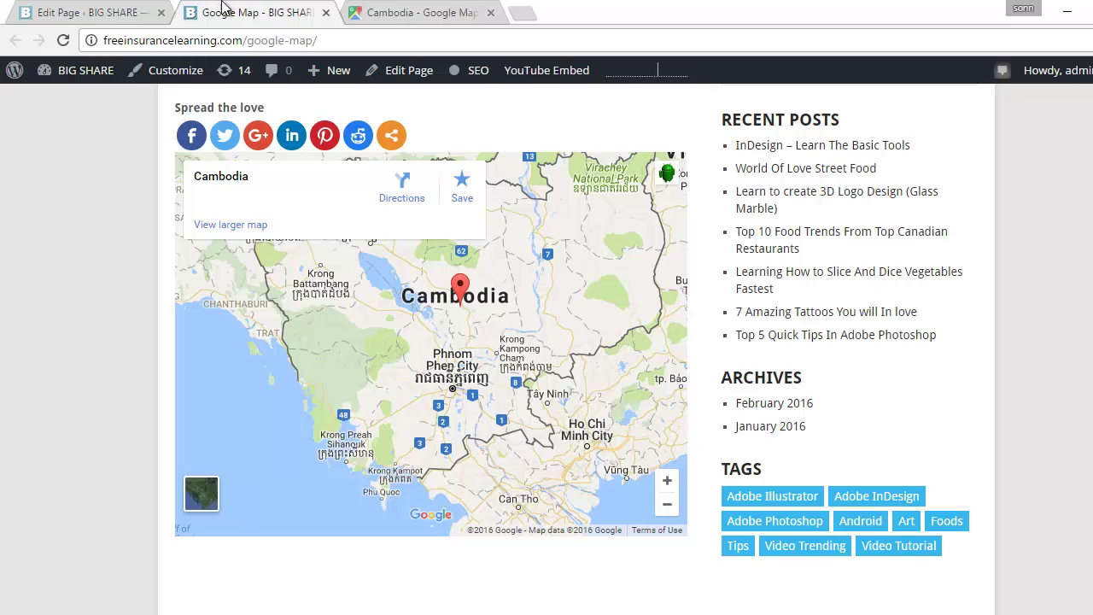
Step: In the Google Map page editor, toggle Visual then Text and add blank lines above <iframe
left_click(90, 12)
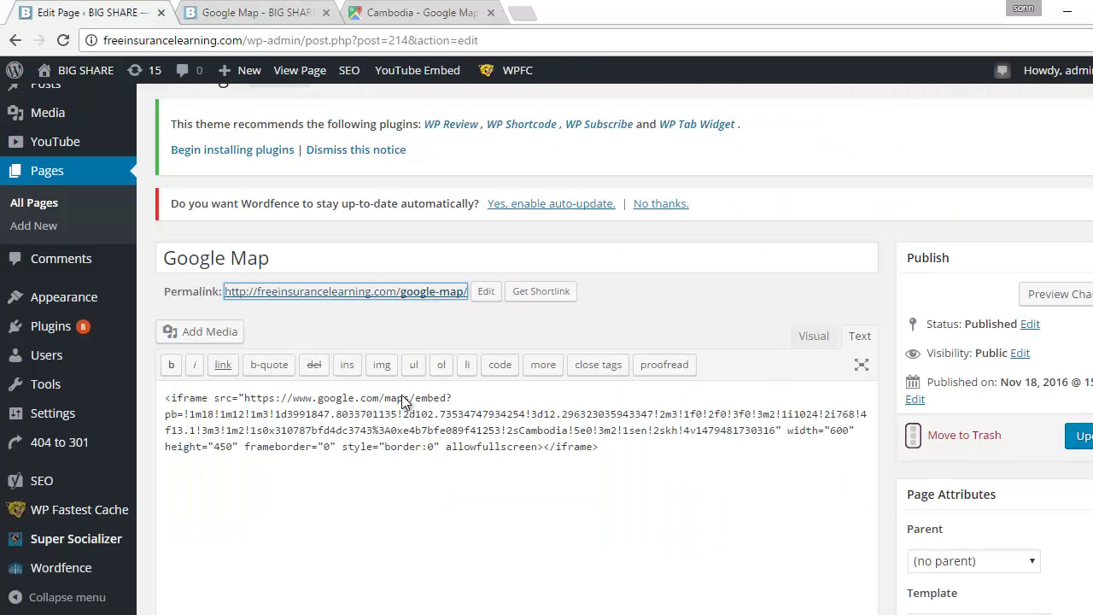
left_click(378, 432)
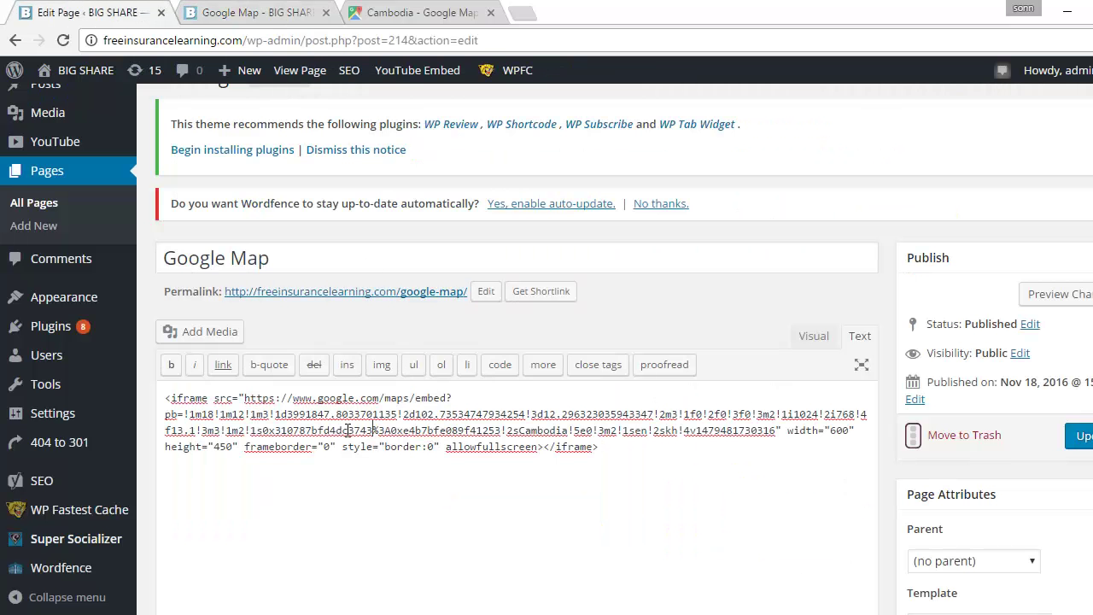
left_click(608, 457)
left_click(803, 340)
scroll(598, 434, "down", 2)
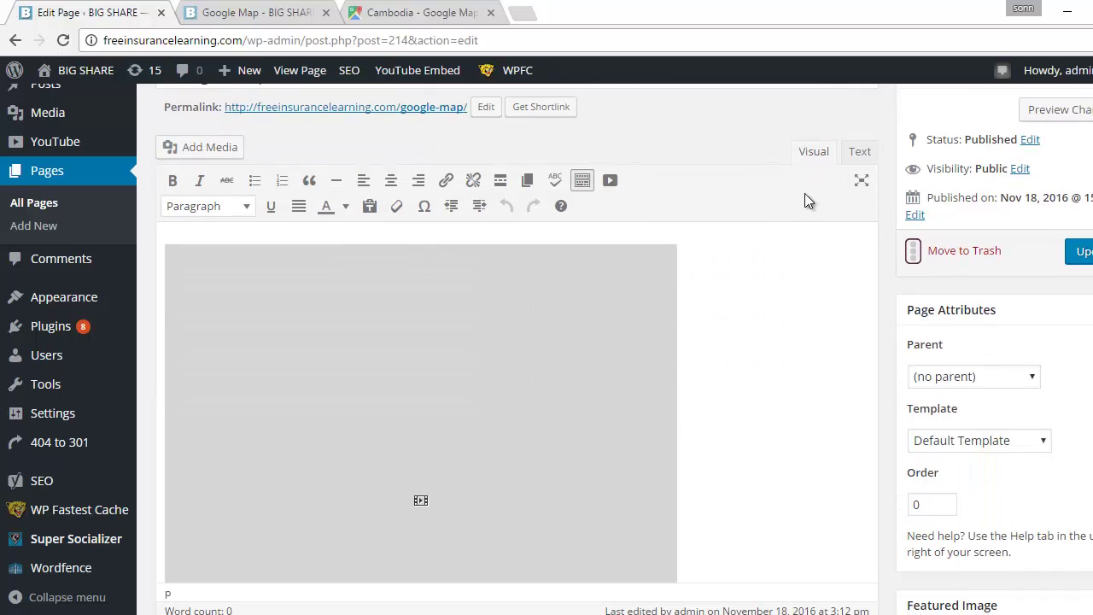
scroll(276, 295, "down", 2)
scroll(361, 339, "up", 4)
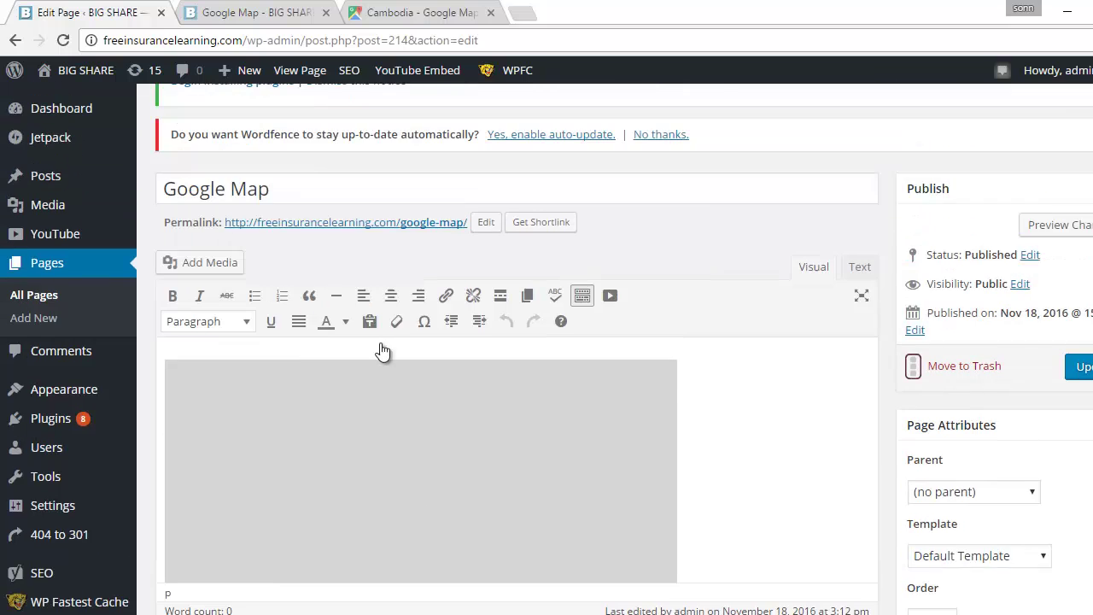
scroll(402, 354, "up", 1)
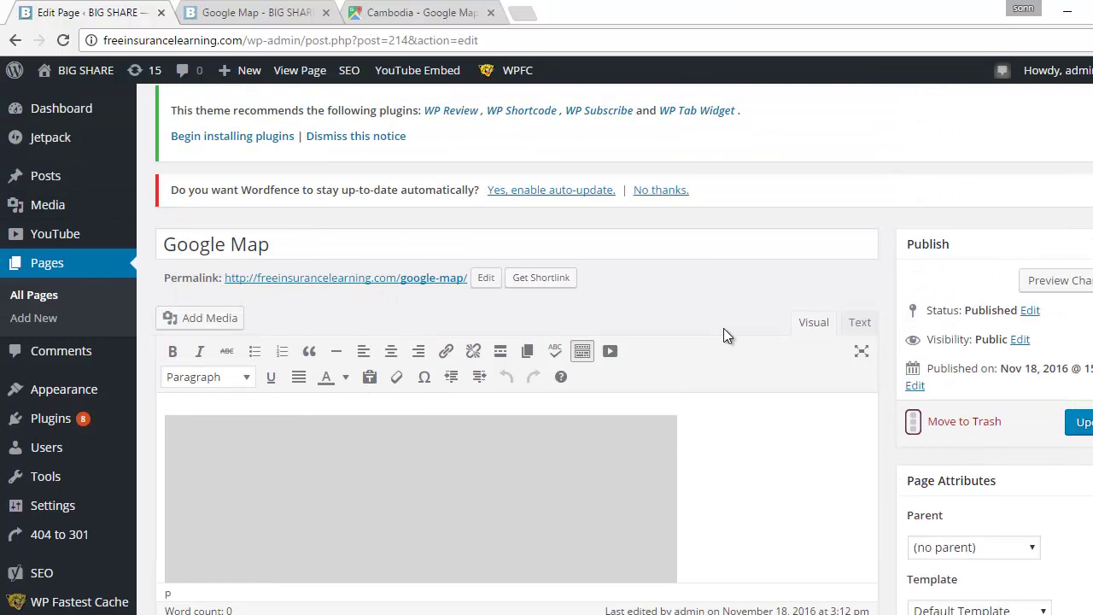
left_click(860, 321)
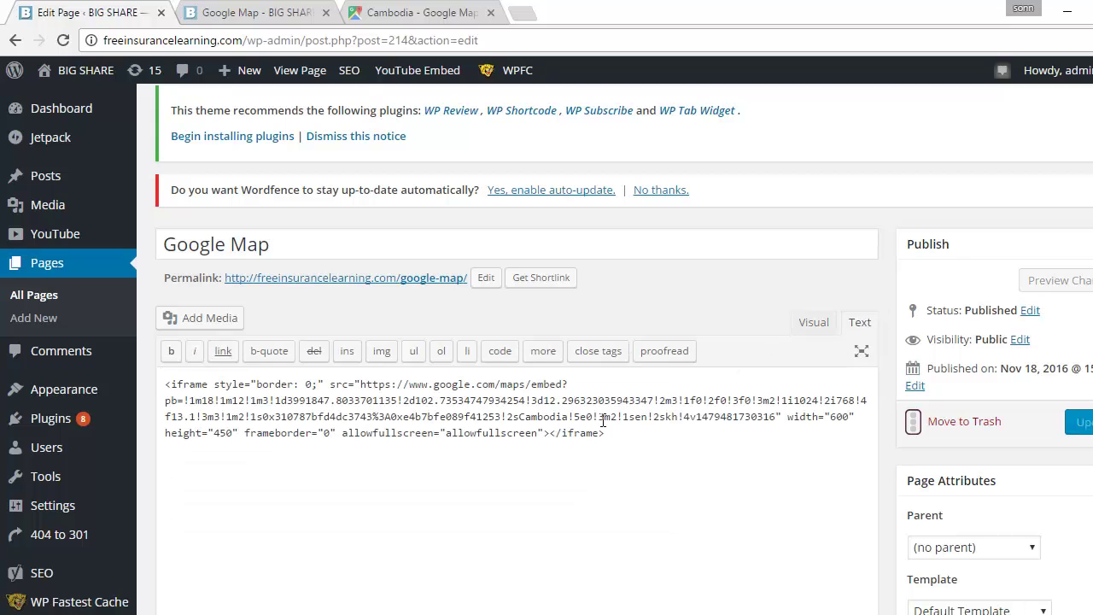
left_click(167, 385)
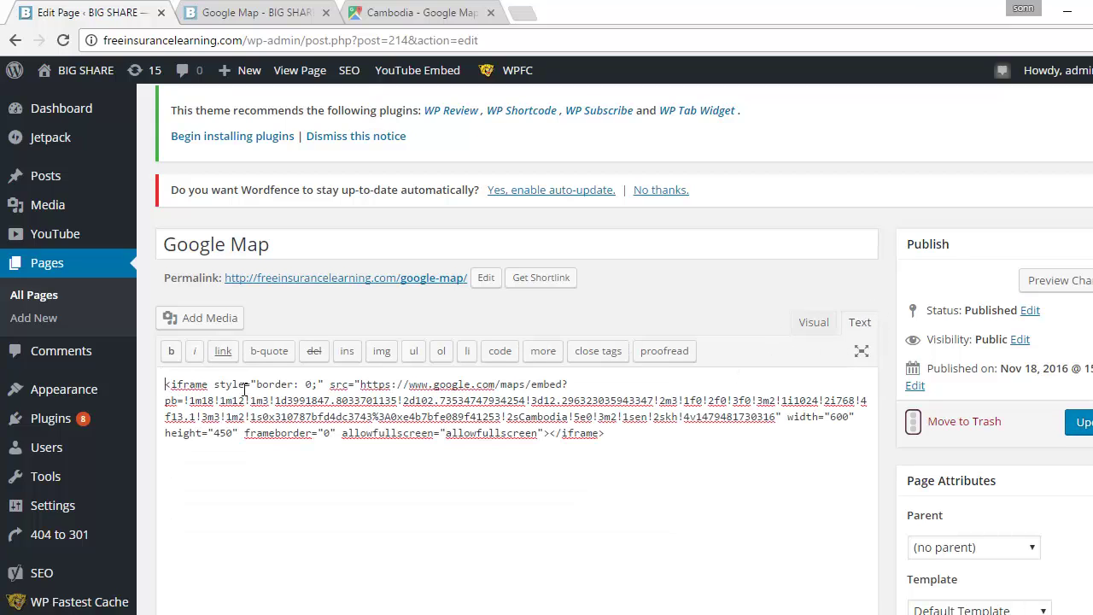
key("Return")
key("Return")
key("Return")
key("Return")
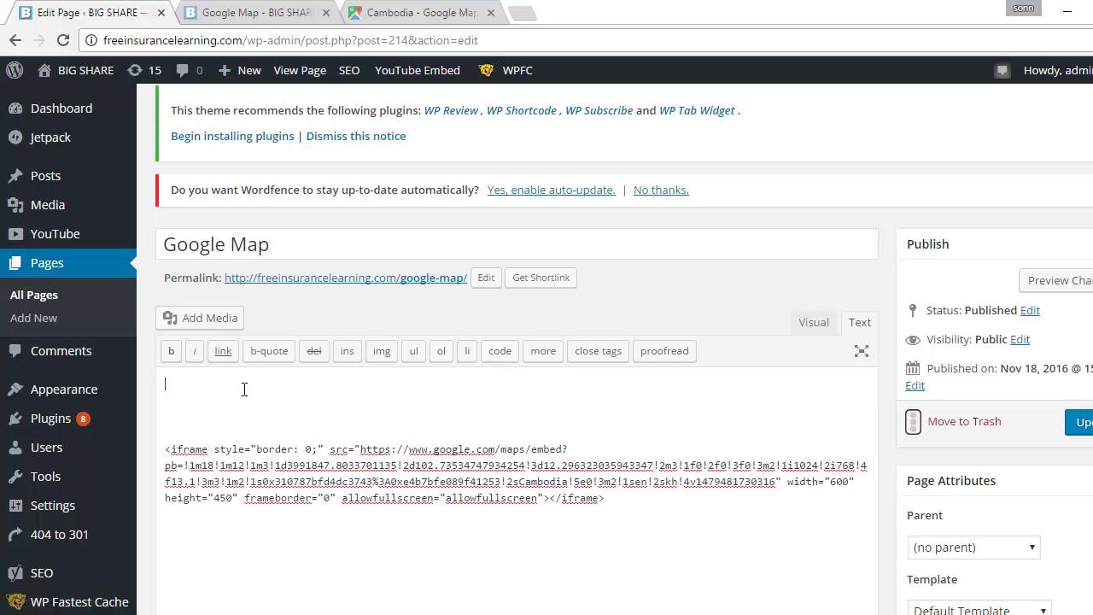
Step: Paste the map-wrap wrapper HTML above the iframe, then cut the whole iframe embed code
right_click(244, 390)
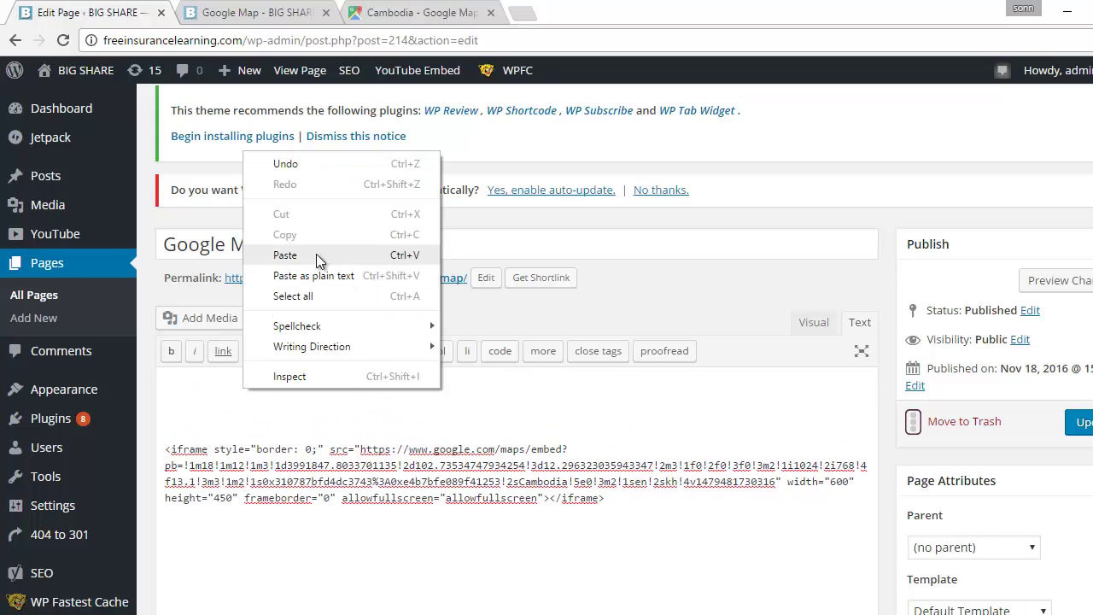
left_click(314, 254)
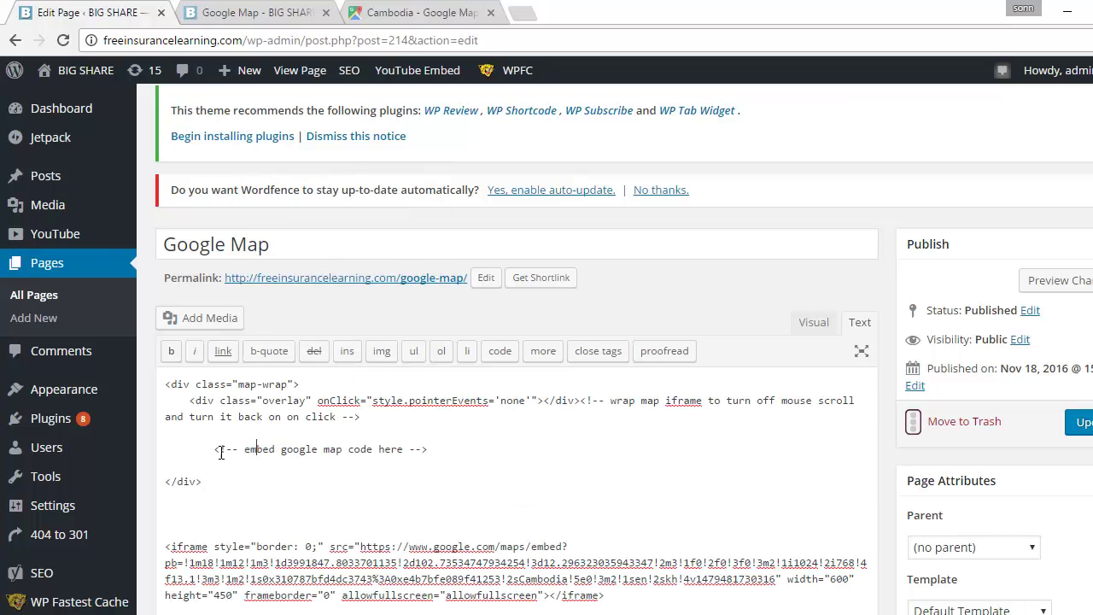
left_click_drag(215, 449, 427, 449)
scroll(440, 478, "down", 2)
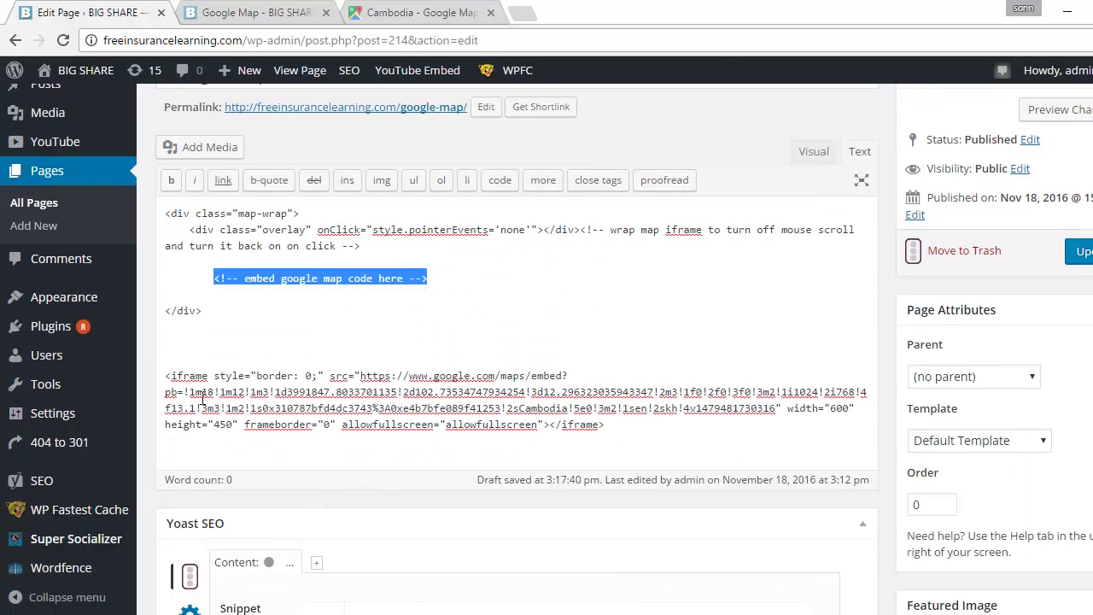
left_click_drag(168, 379, 630, 432)
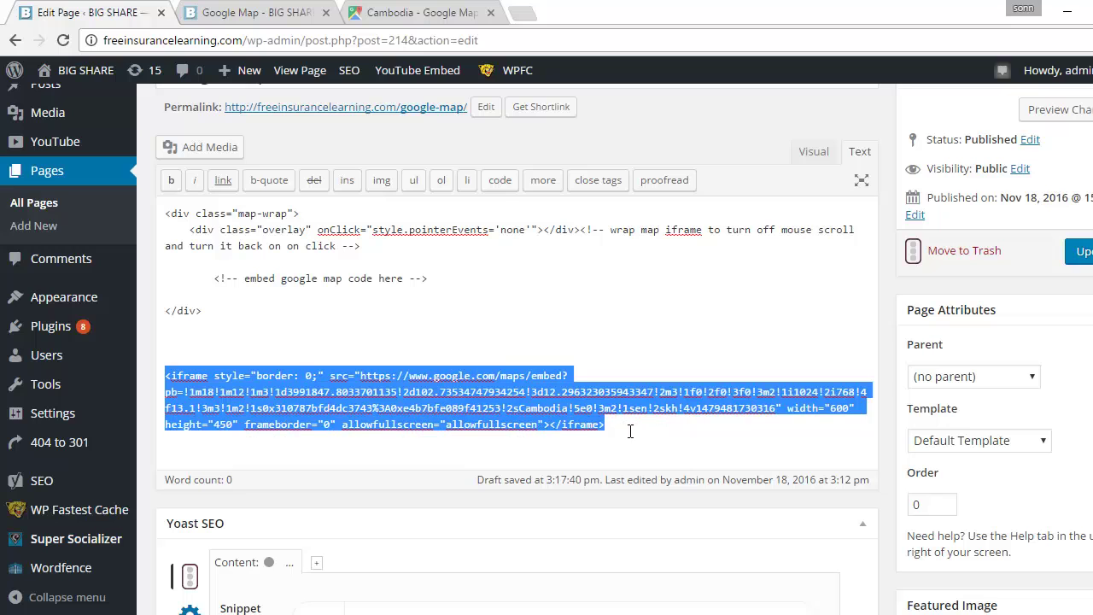
right_click(480, 391)
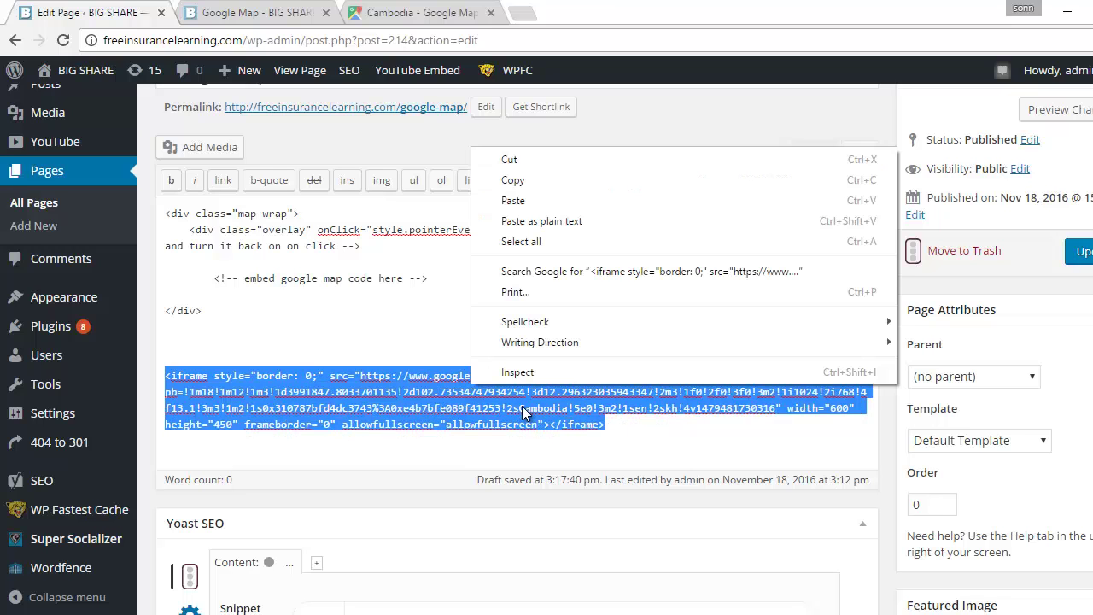
left_click(517, 161)
Step: Replace the 'embed google map code here' placeholder comment with the cut iframe code
scroll(415, 342, "up", 3)
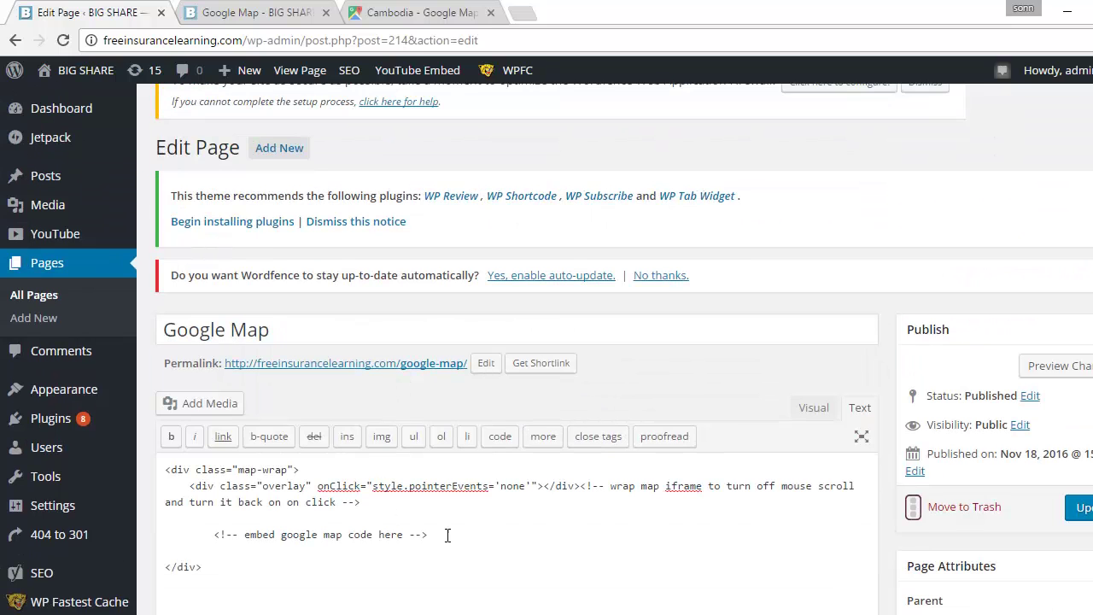
left_click_drag(427, 535, 217, 534)
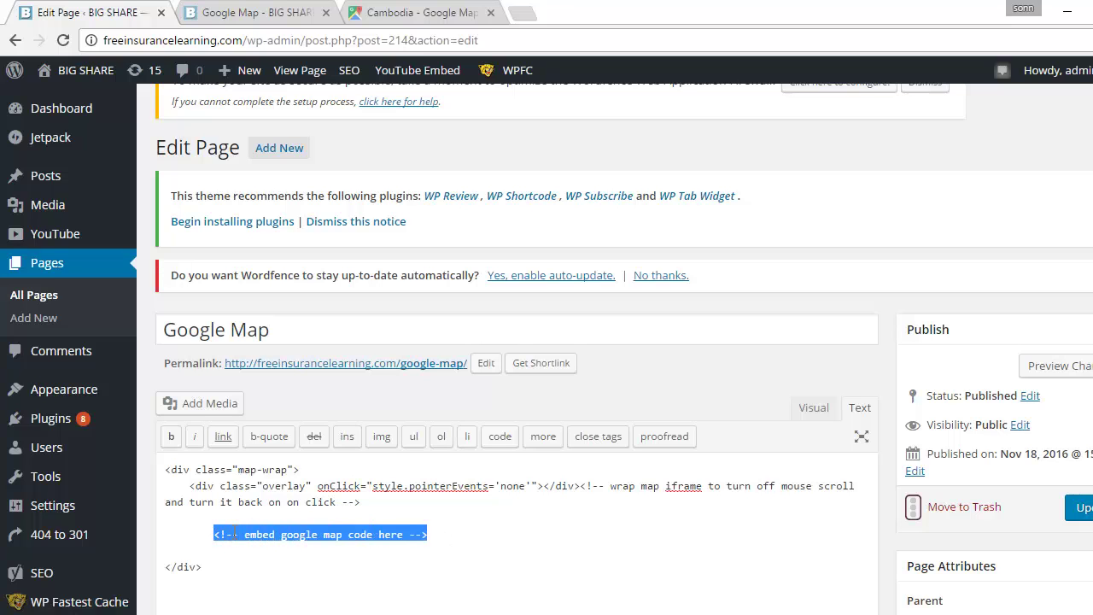
right_click(234, 533)
left_click(318, 355)
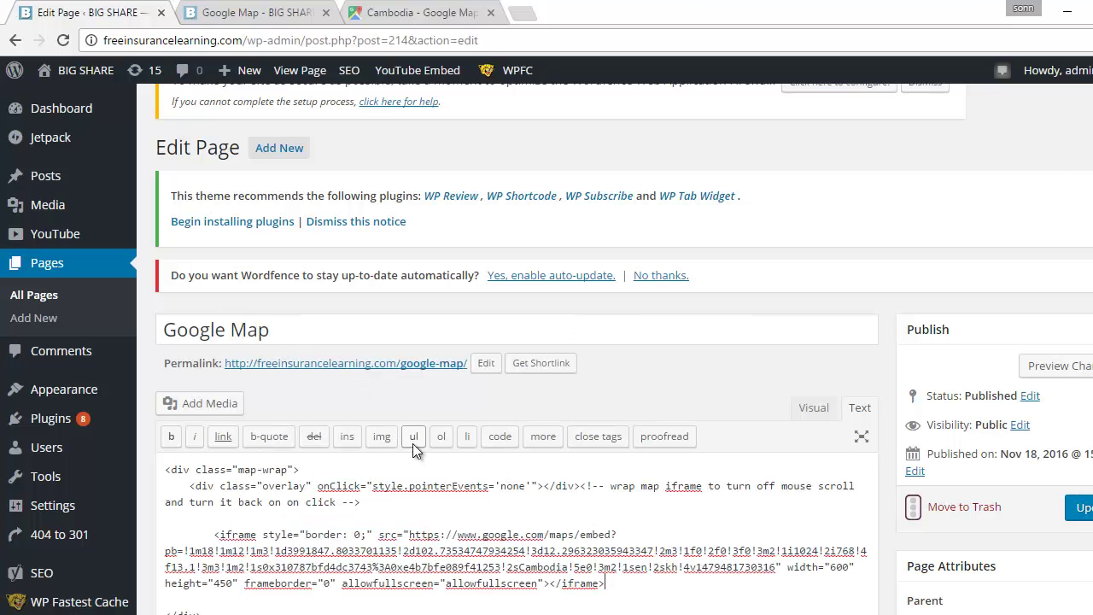
scroll(413, 443, "down", 2)
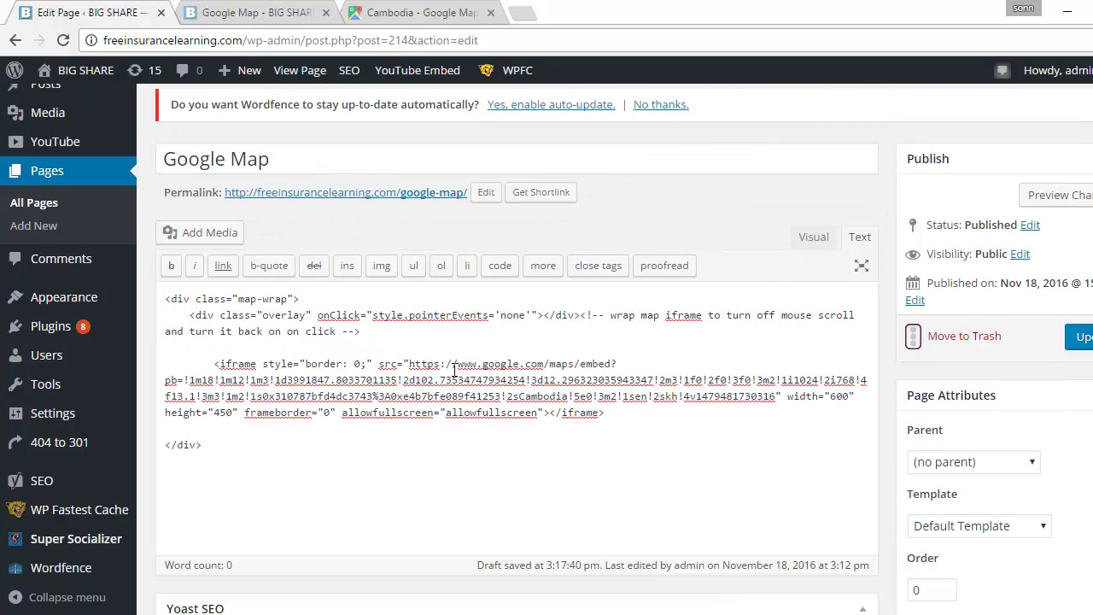
left_click(529, 346)
scroll(818, 320, "up", 2)
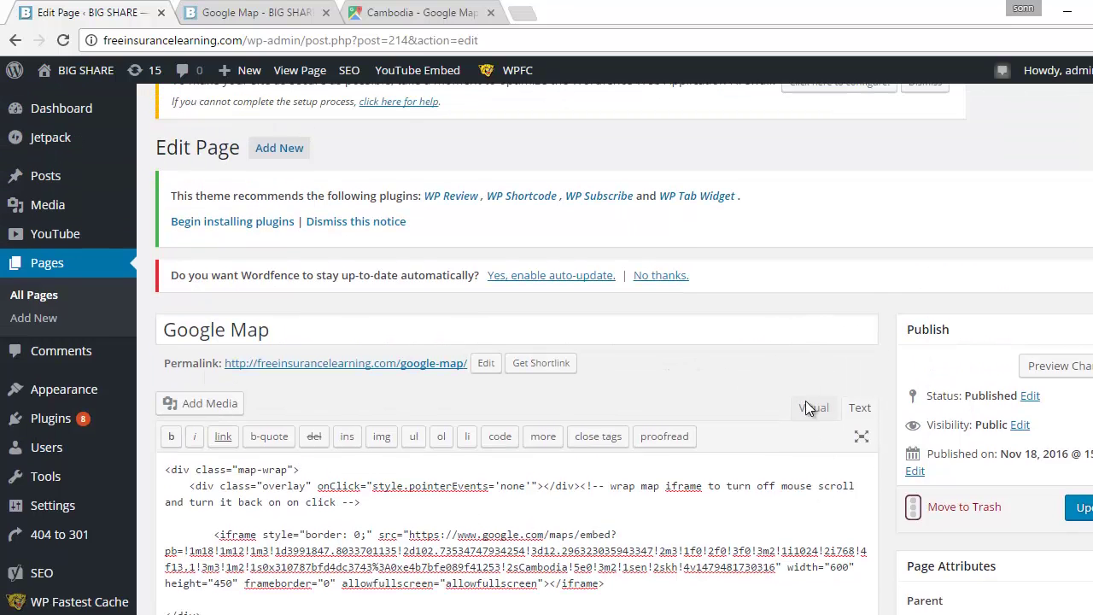
Step: Click Update in the Publish box and wait for the Page updated notice
left_click(1078, 507)
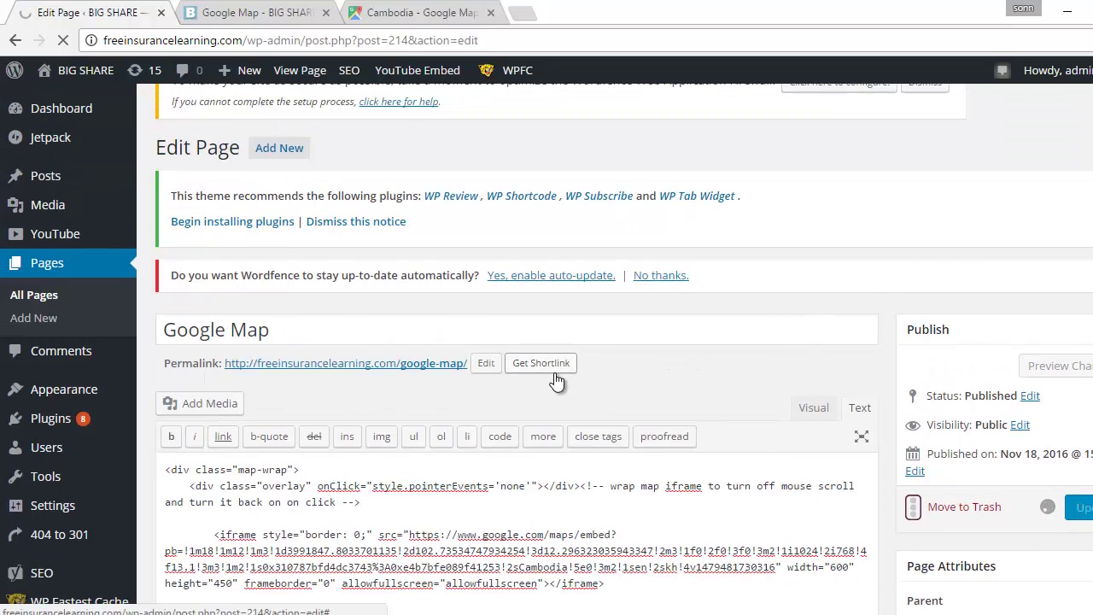
scroll(555, 376, "down", 2)
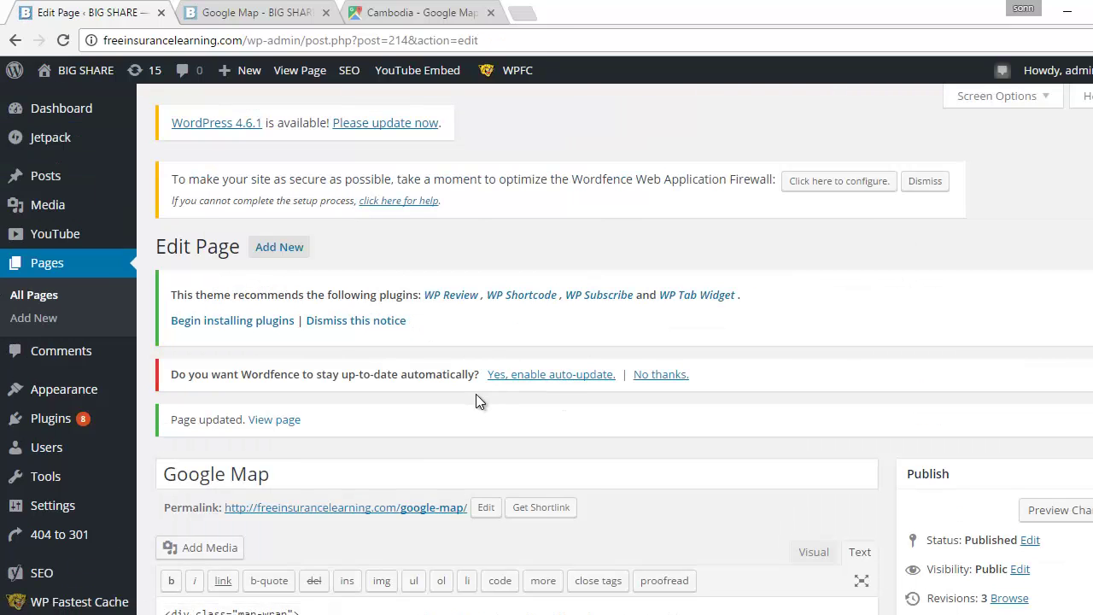
scroll(478, 398, "down", 1)
scroll(581, 403, "down", 2)
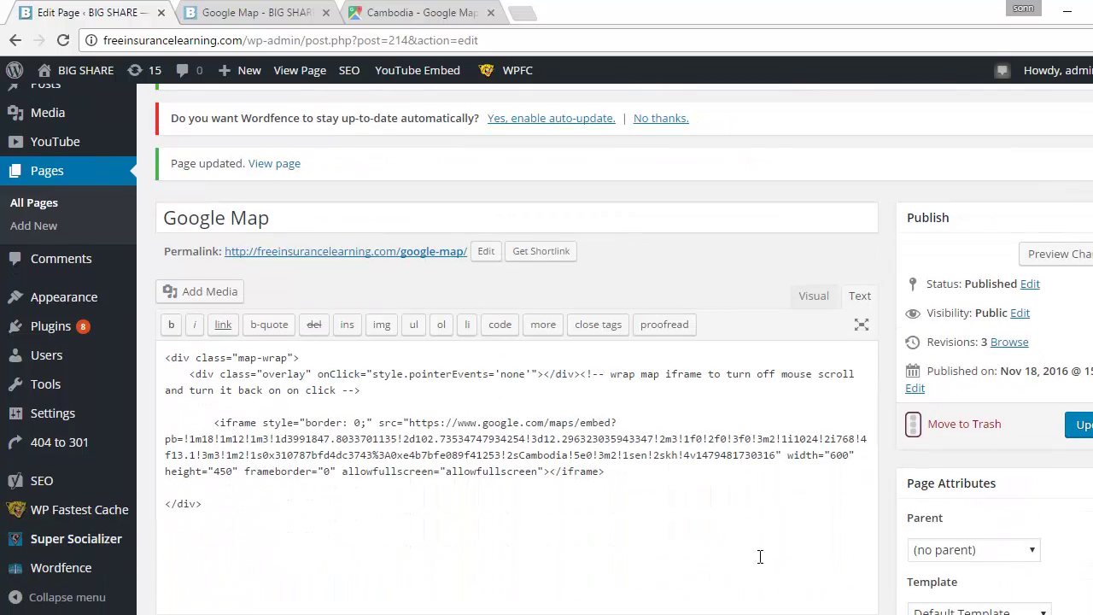
Step: Copy the .map, .map-wrap and .overlay CSS rules from embed google maps code.txt, then minimise Notepad
key("alt+Tab")
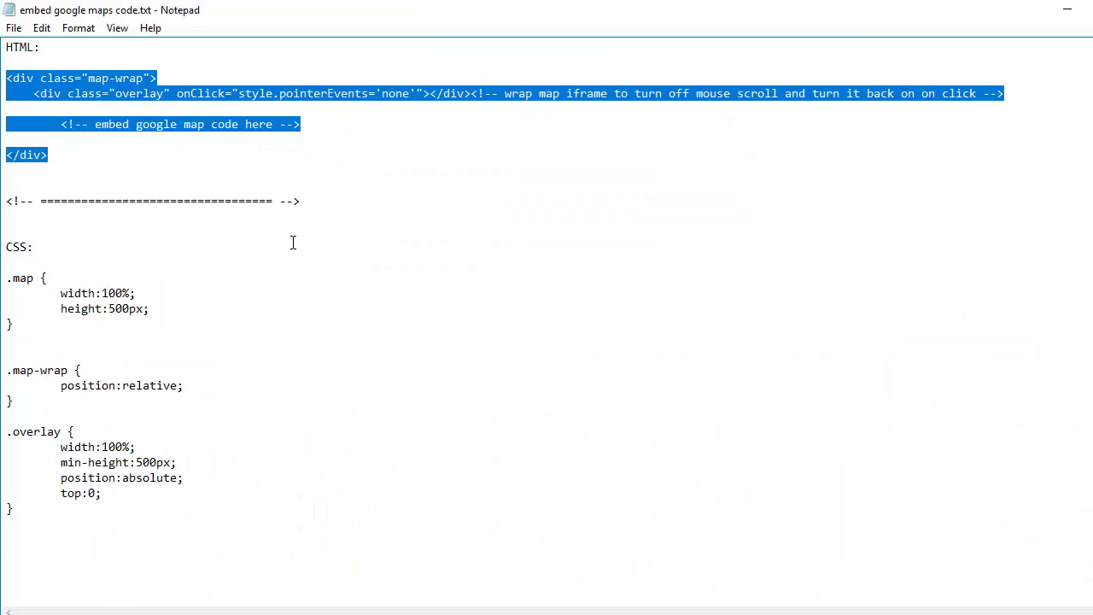
left_click(292, 242)
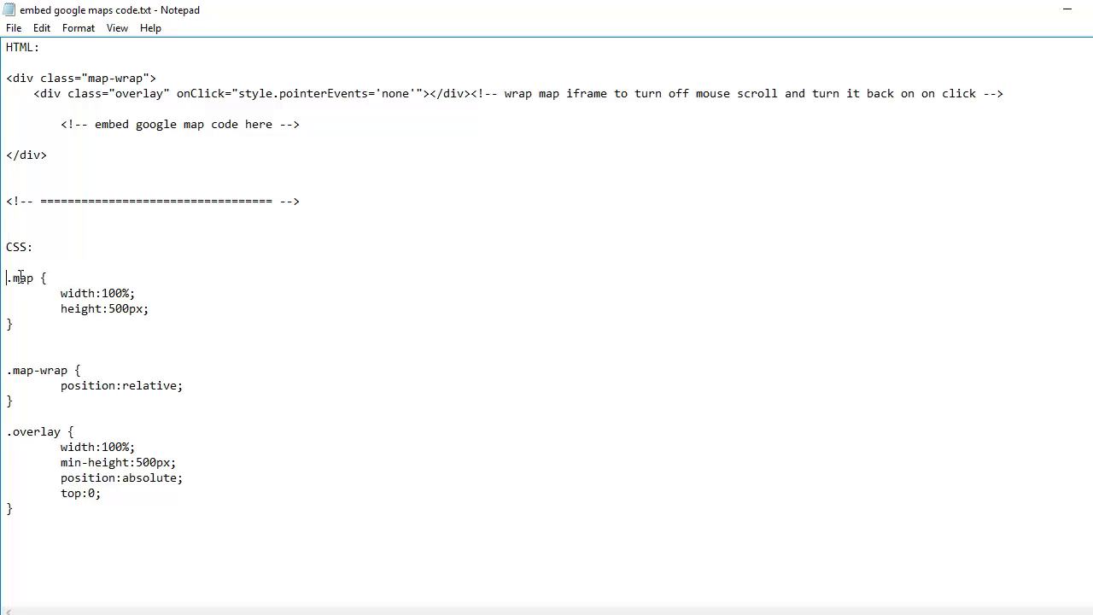
left_click_drag(56, 278, 166, 512)
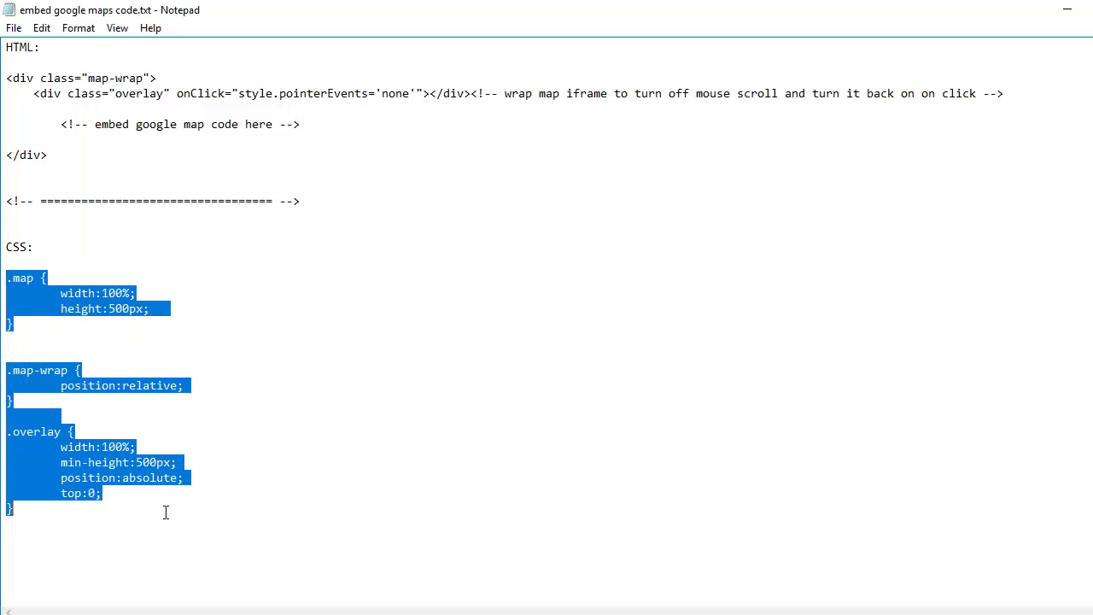
right_click(39, 292)
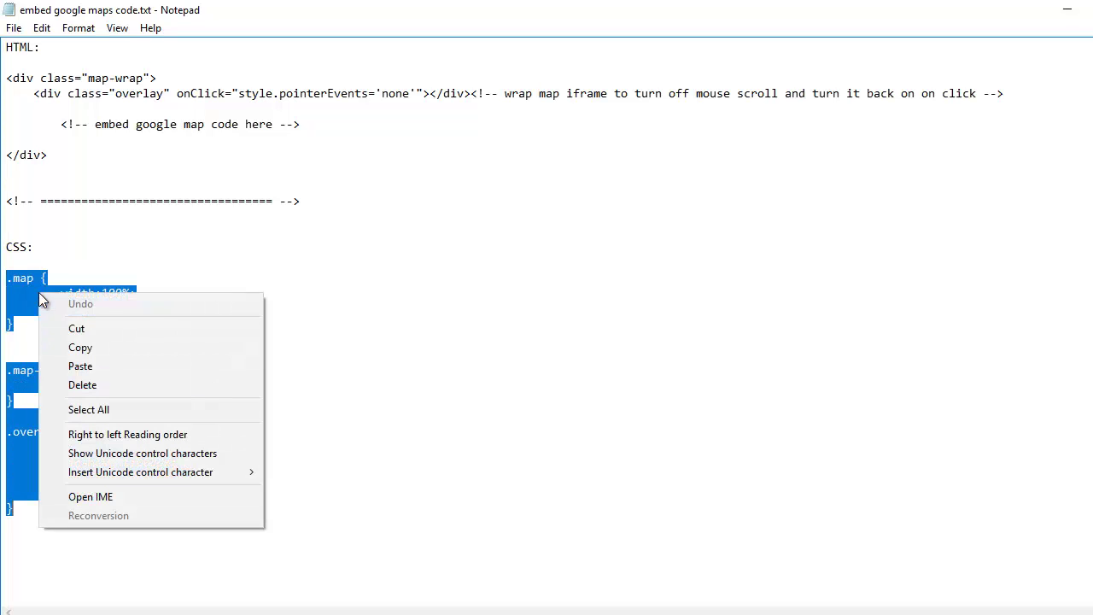
left_click(112, 347)
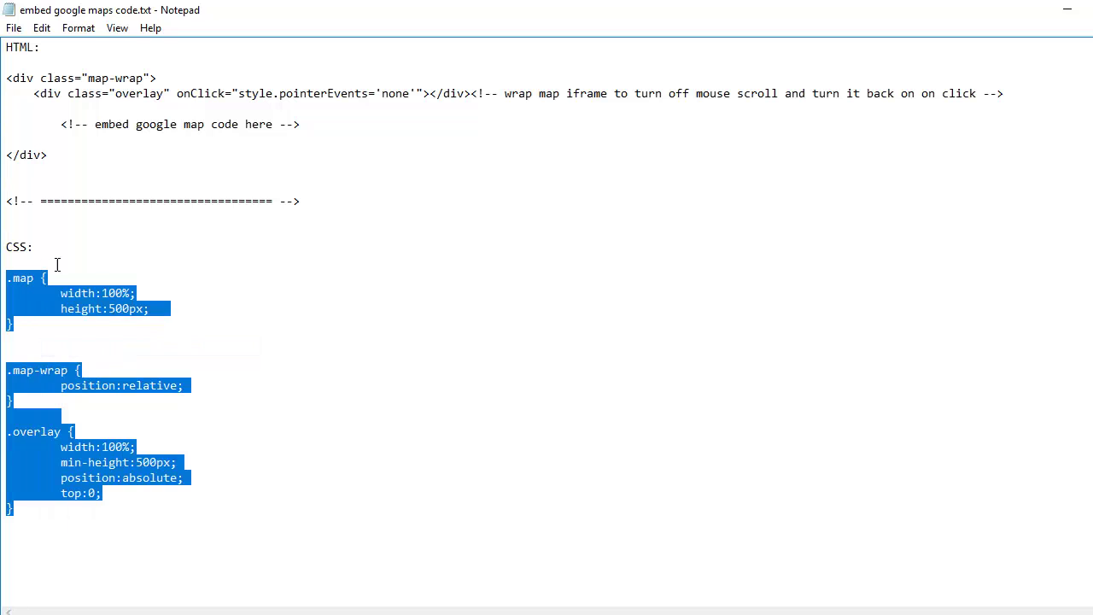
left_click(1066, 9)
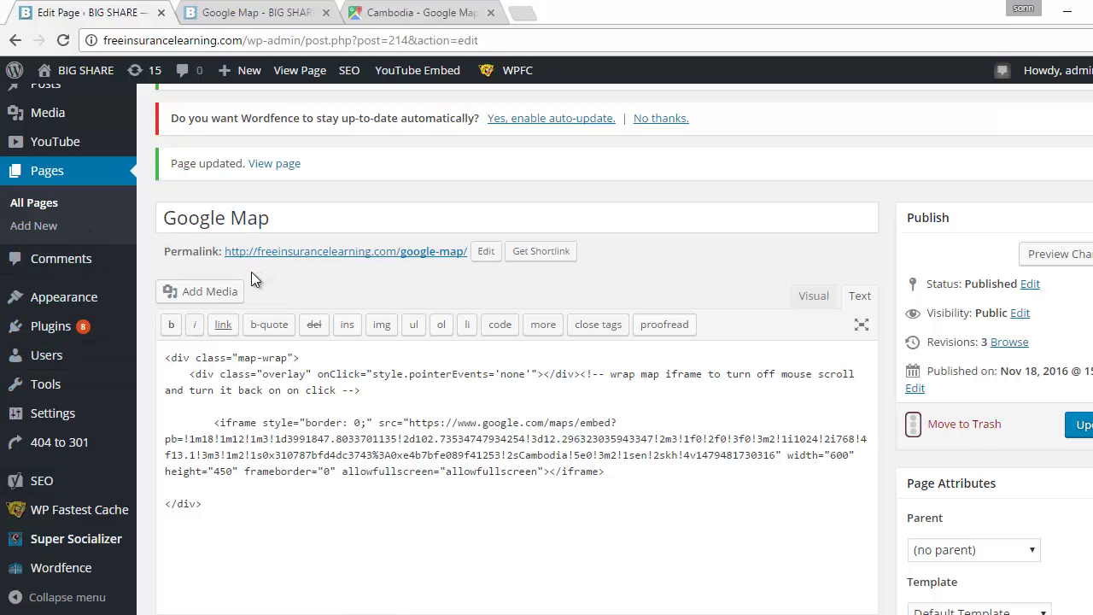
Step: Show the Appearance flyout submenu in the WordPress admin sidebar
mouse_move(75, 300)
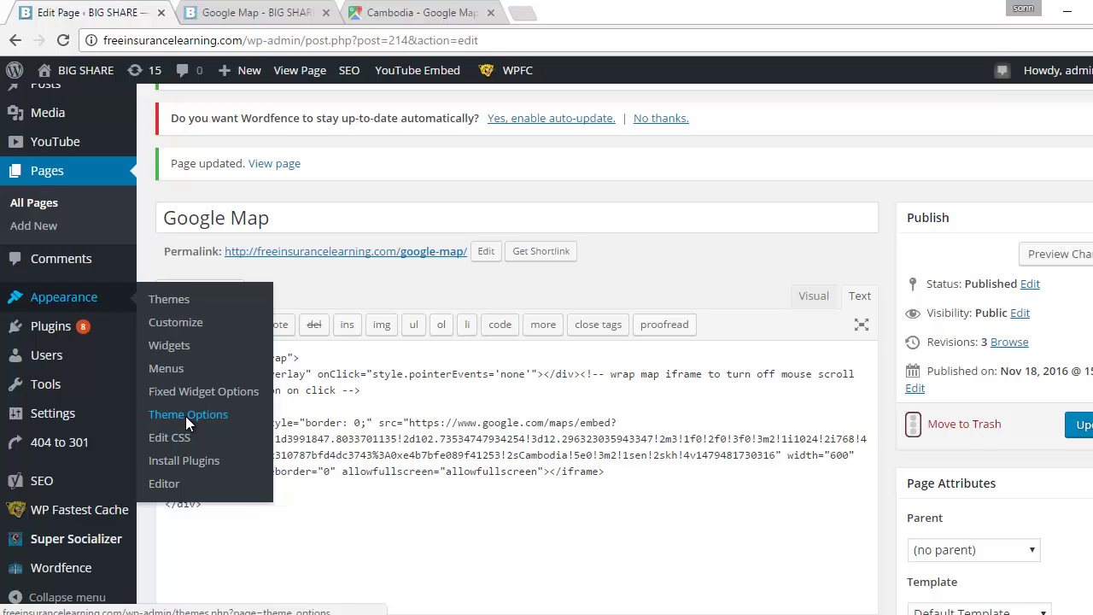
Step: Open the theme's options panel and switch to its Styling Options section
left_click(186, 416)
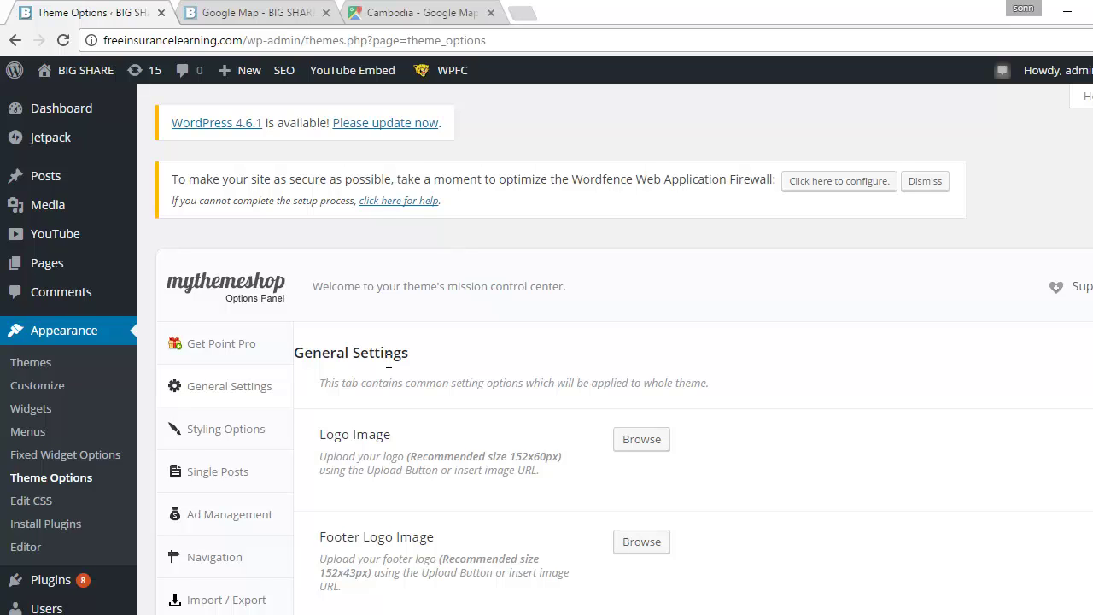
scroll(389, 360, "down", 2)
scroll(334, 310, "up", 1)
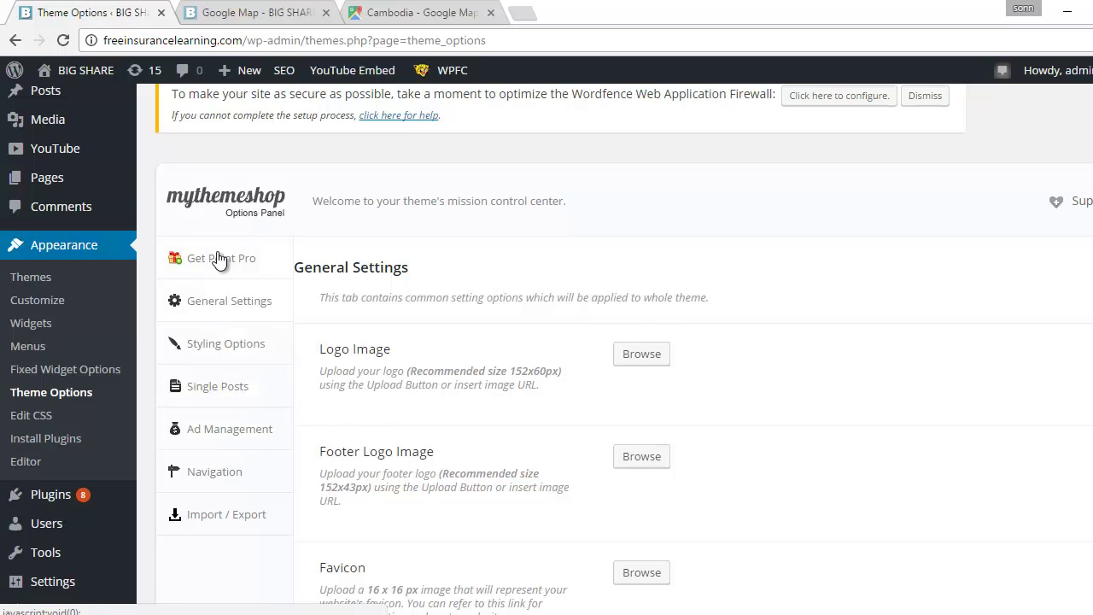
left_click(227, 345)
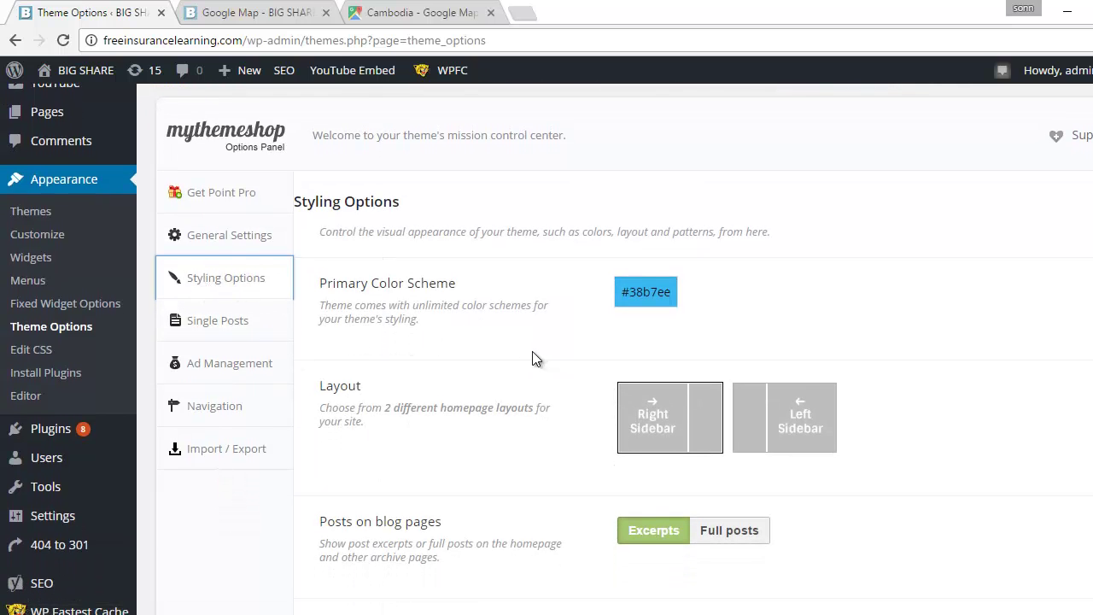
scroll(531, 359, "down", 3)
scroll(525, 360, "down", 4)
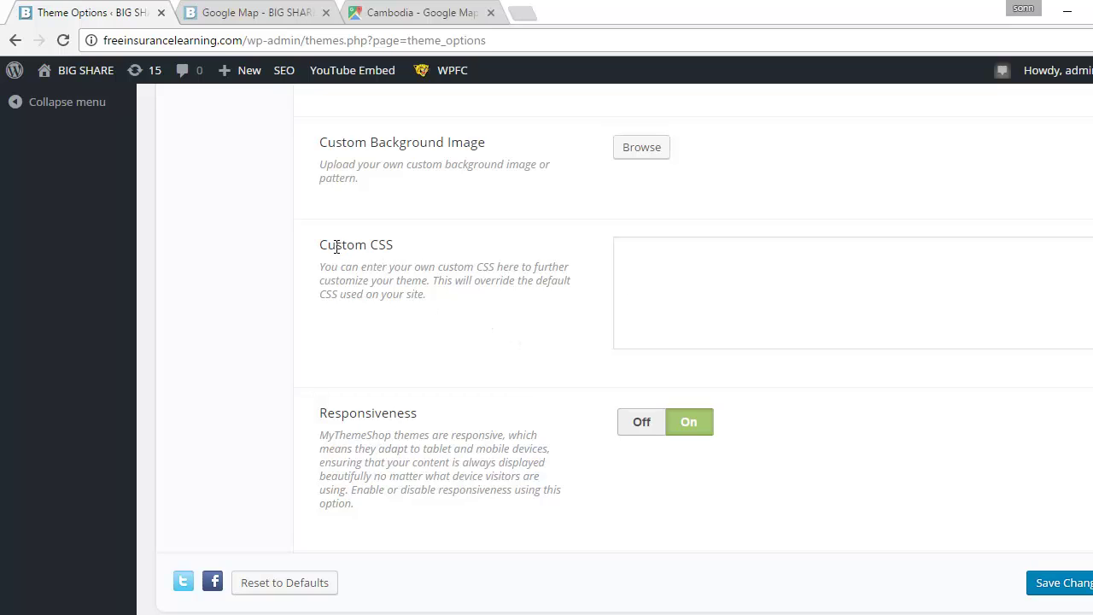
Step: Paste the copied map CSS into the Custom CSS box, then go to Appearance > Edit CSS
left_click(672, 269)
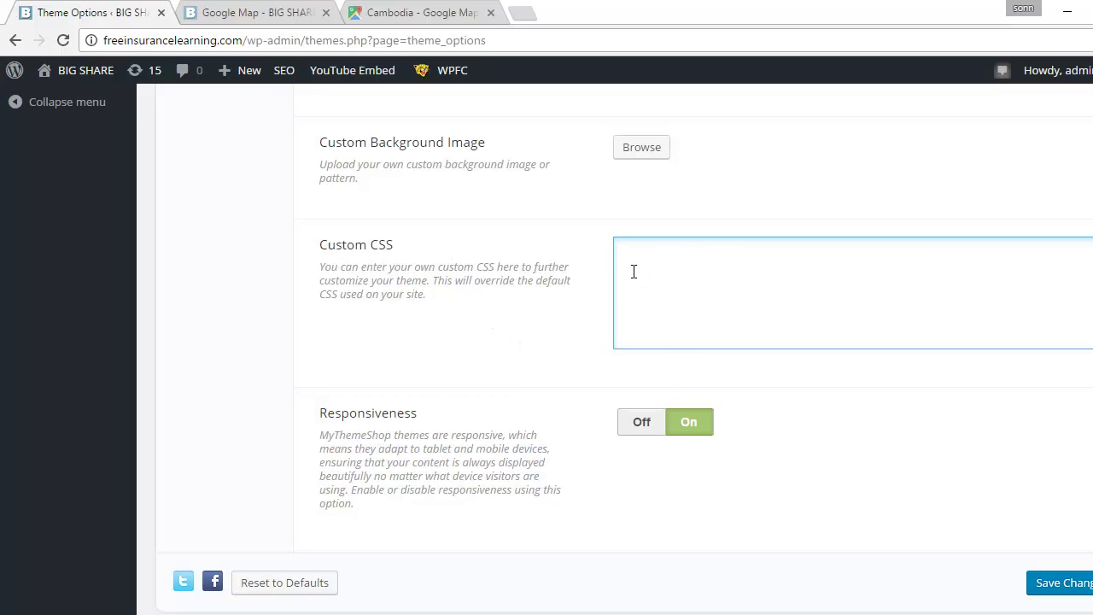
right_click(634, 267)
left_click(674, 372)
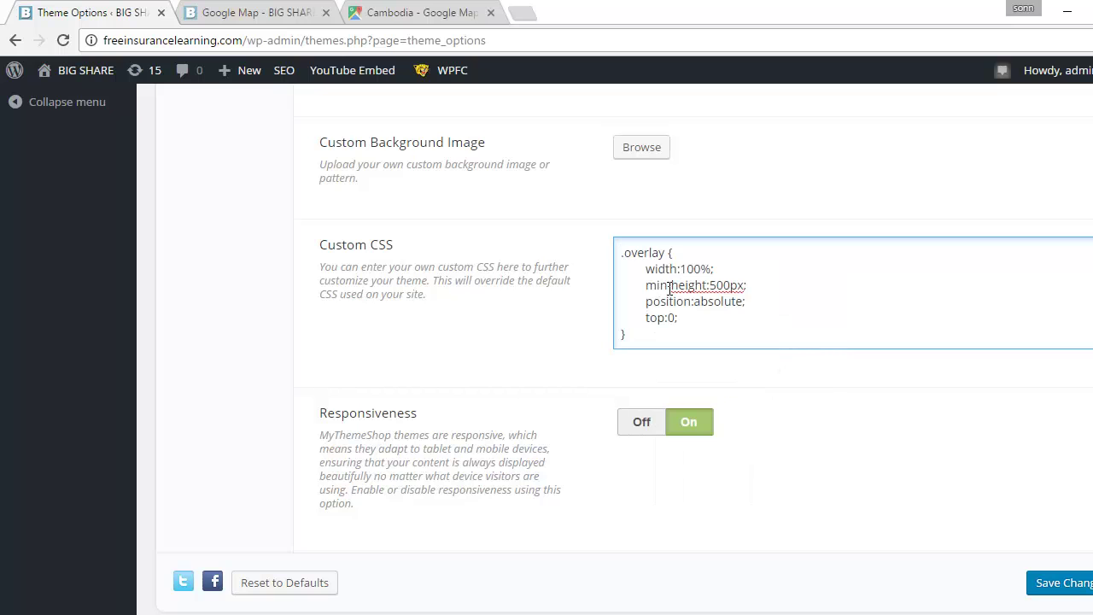
scroll(693, 313, "up", 8)
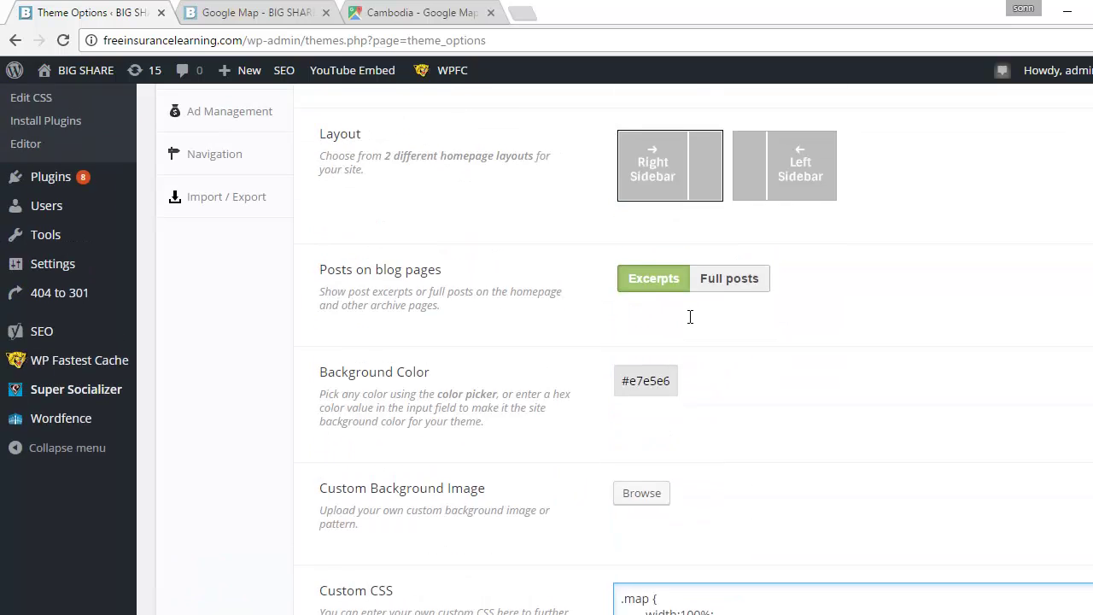
scroll(710, 376, "down", 5)
scroll(709, 381, "down", 3)
scroll(709, 376, "up", 8)
scroll(632, 365, "down", 8)
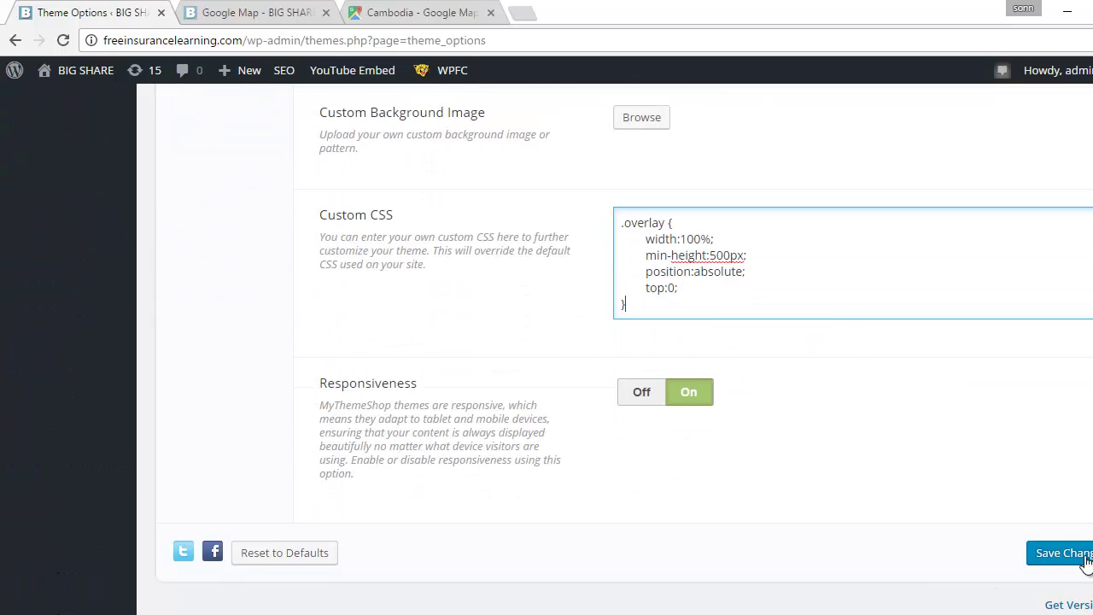
scroll(602, 419, "up", 15)
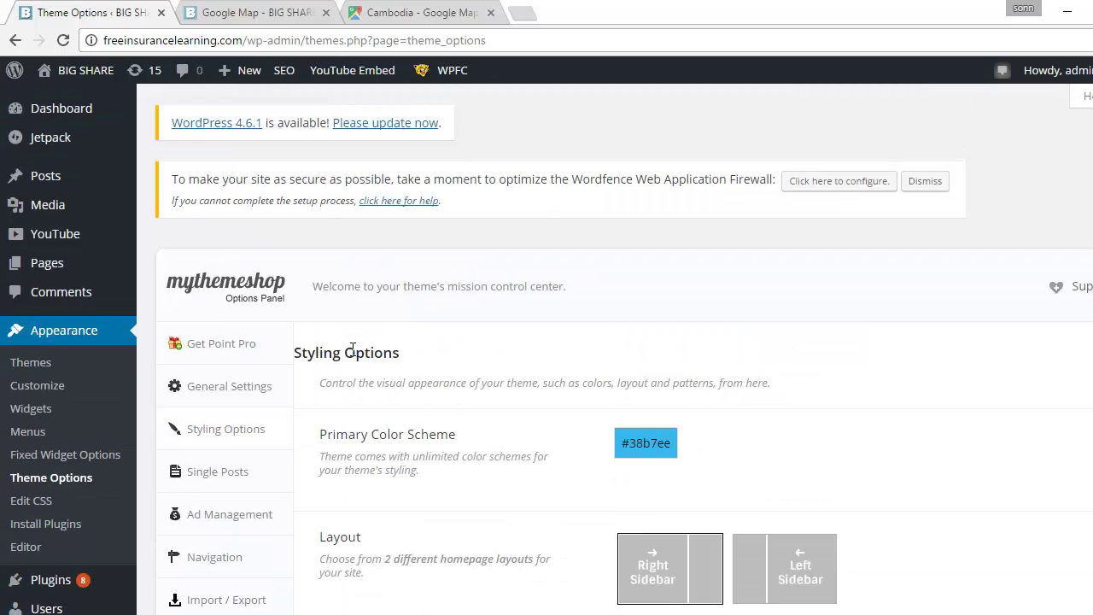
left_click(28, 502)
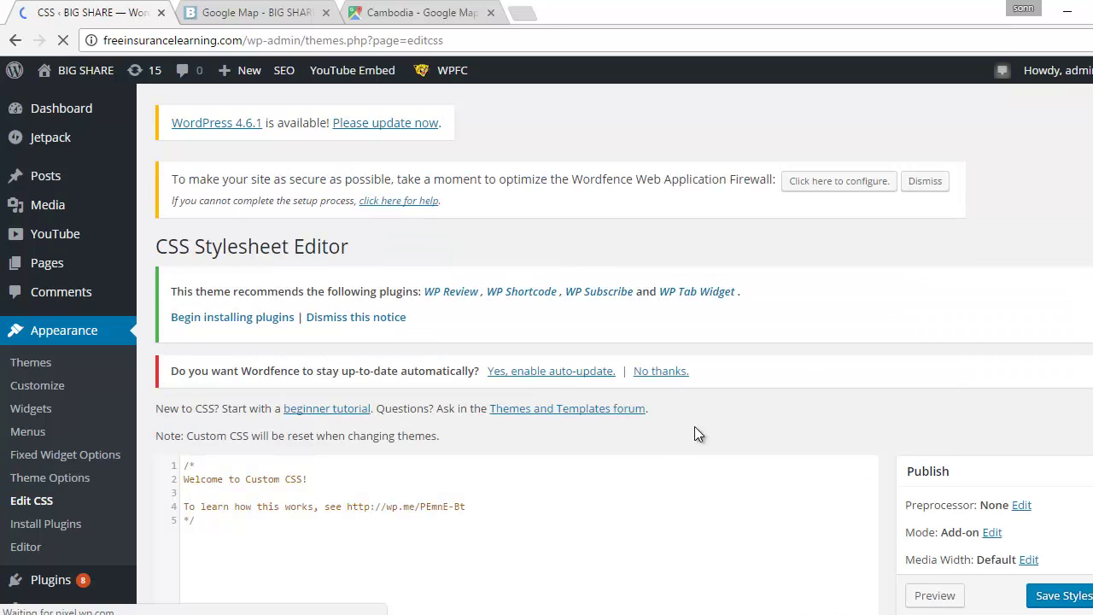
Step: Paste the map and overlay CSS below the welcome comment in the Stylesheet Editor and Save Styles
scroll(312, 429, "down", 2)
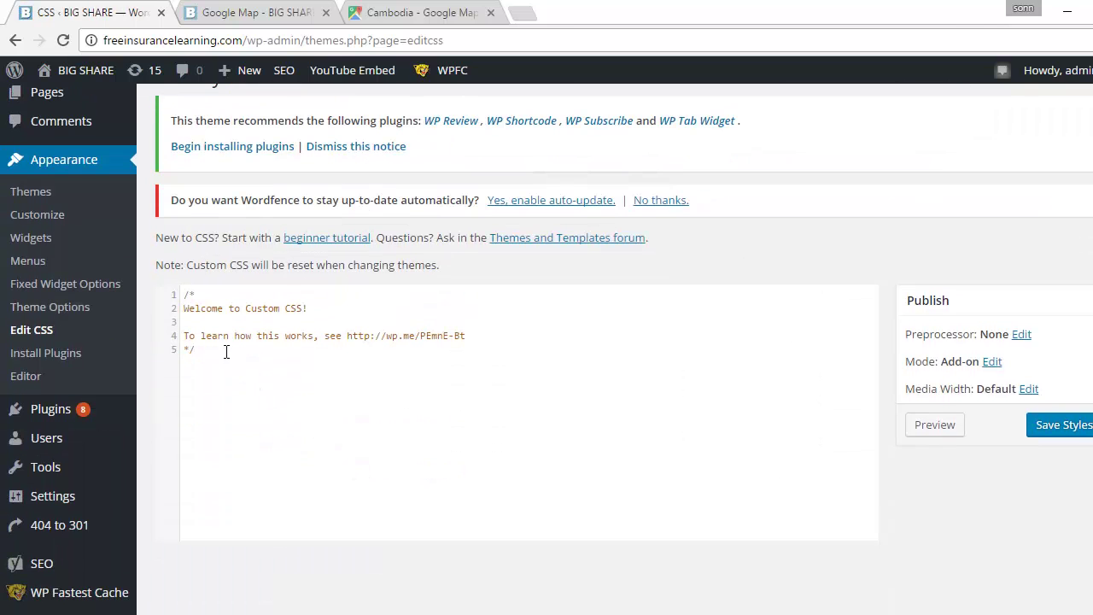
key("Return")
key("Return")
key("ctrl+v")
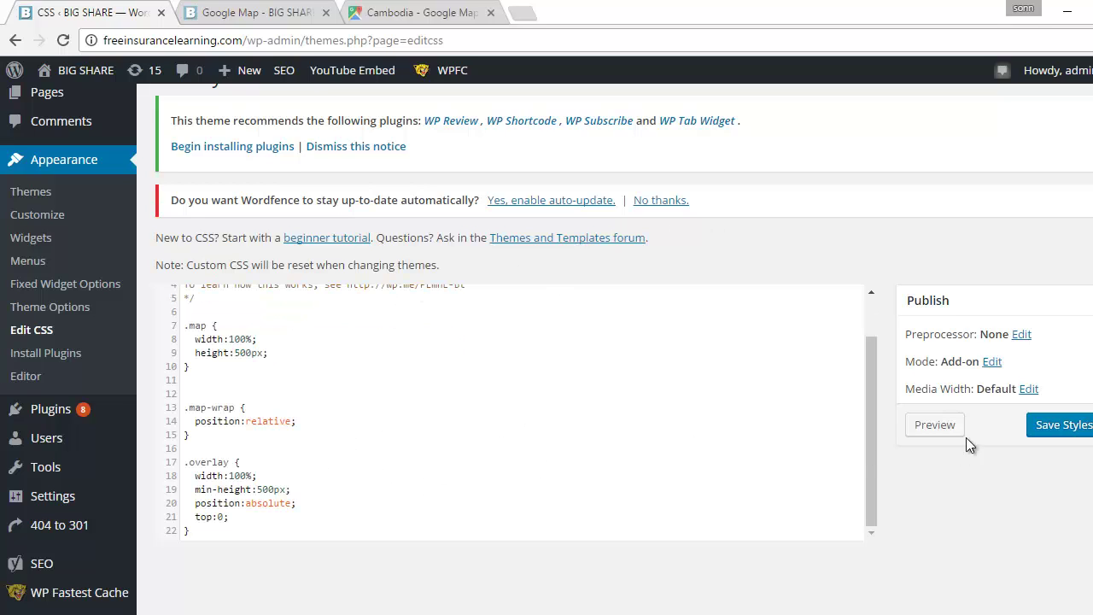
left_click(1081, 432)
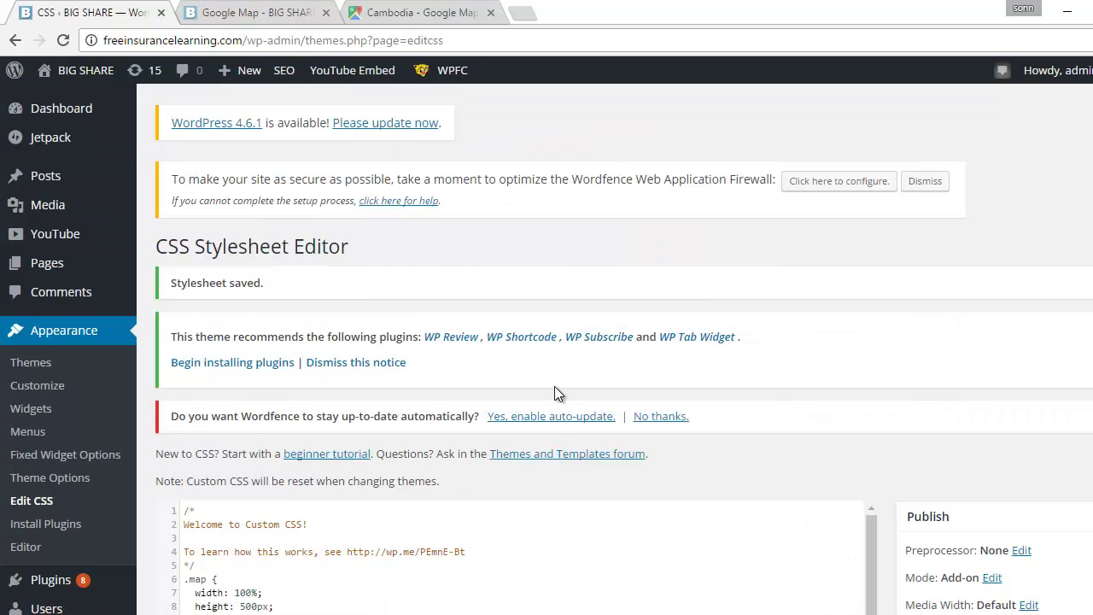
scroll(547, 386, "down", 3)
scroll(546, 385, "up", 3)
Step: Reload the Google Map - BIG SHARE tab and scroll around the embedded Cambodia map
left_click(252, 13)
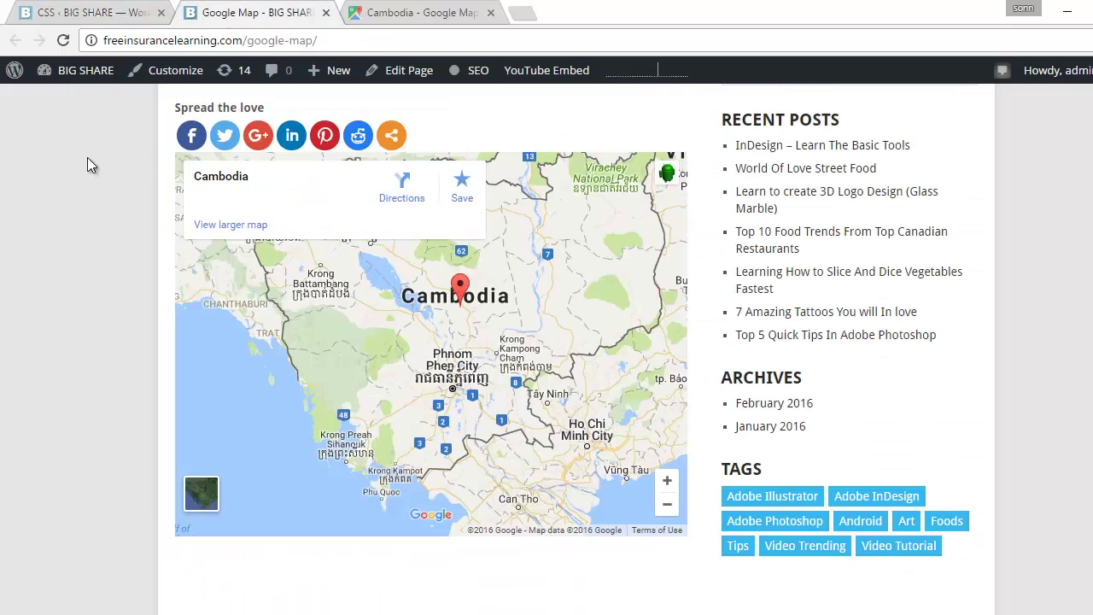
left_click(63, 40)
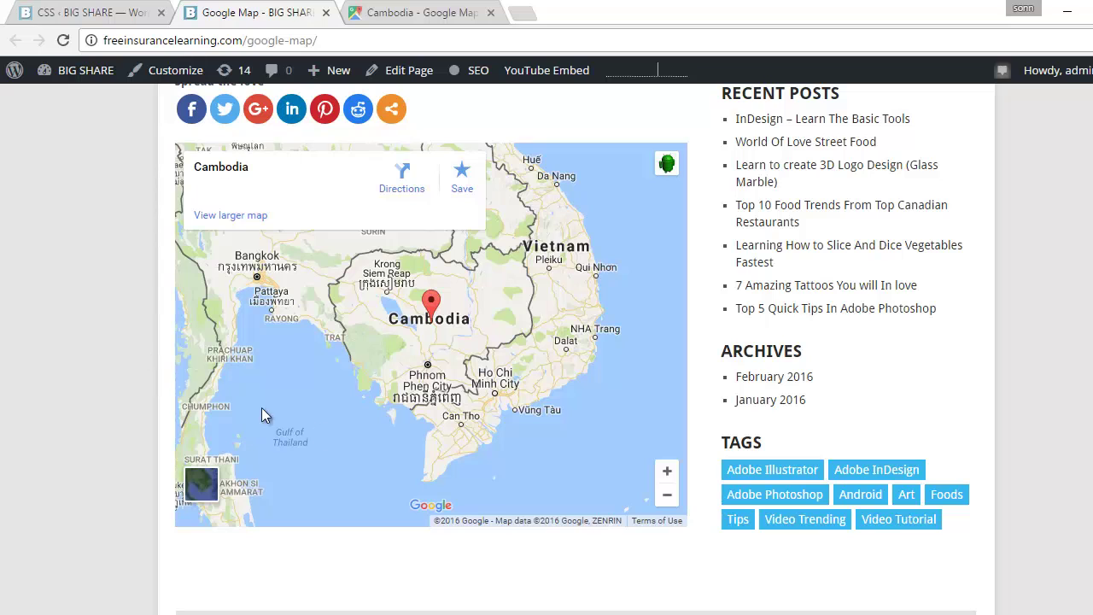
scroll(503, 298, "up", 3)
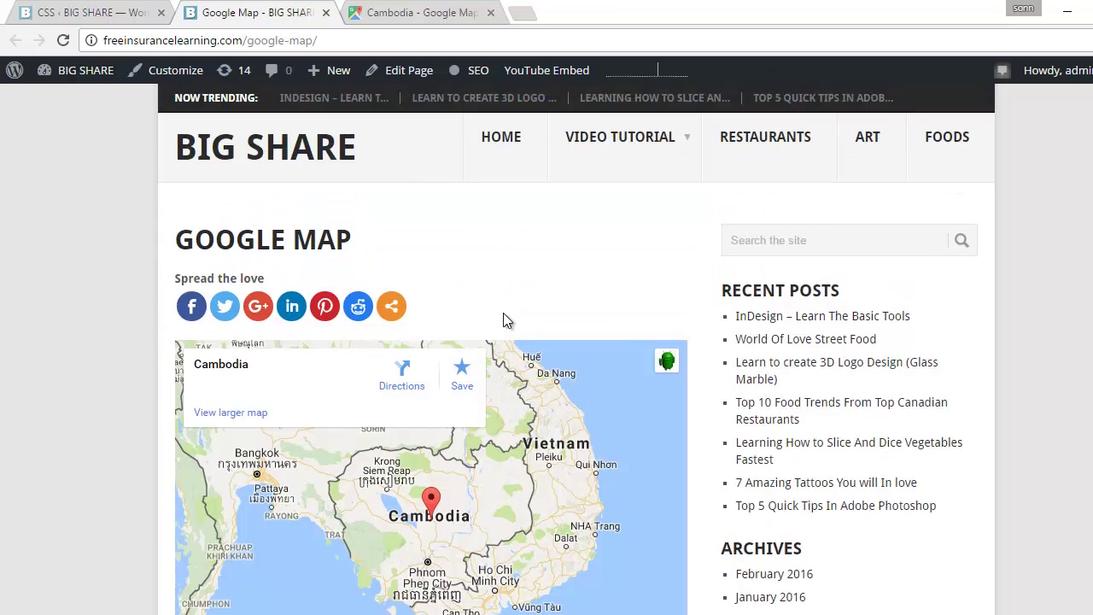
scroll(503, 321, "down", 2)
scroll(506, 319, "down", 3)
scroll(505, 320, "up", 3)
scroll(505, 319, "up", 1)
scroll(505, 319, "down", 3)
scroll(506, 320, "up", 4)
scroll(506, 319, "down", 5)
scroll(505, 320, "up", 3)
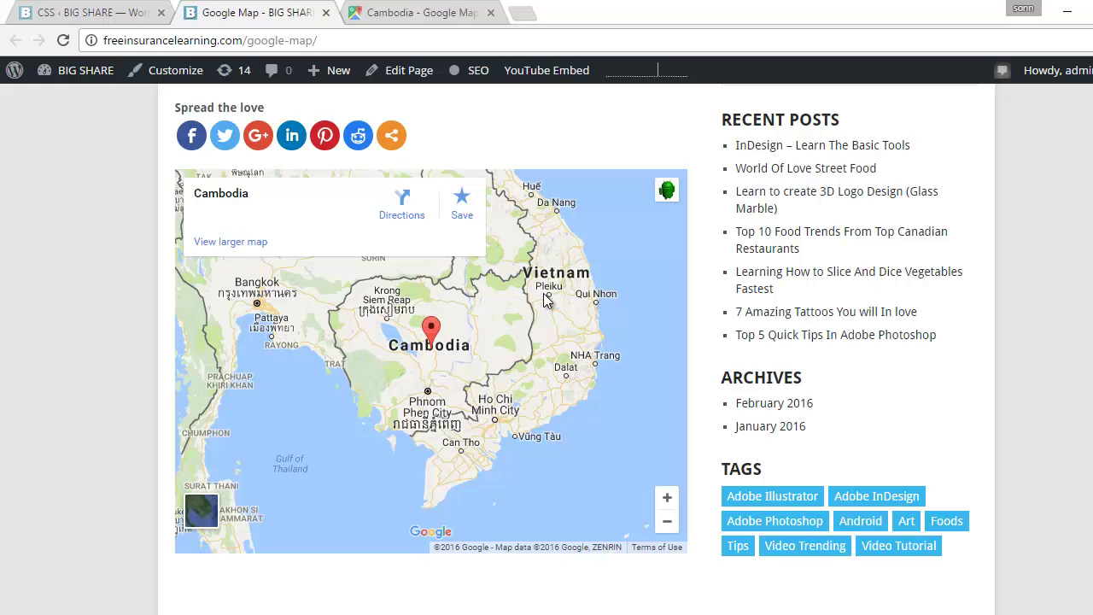
scroll(540, 313, "up", 3)
scroll(532, 327, "down", 3)
scroll(512, 329, "up", 2)
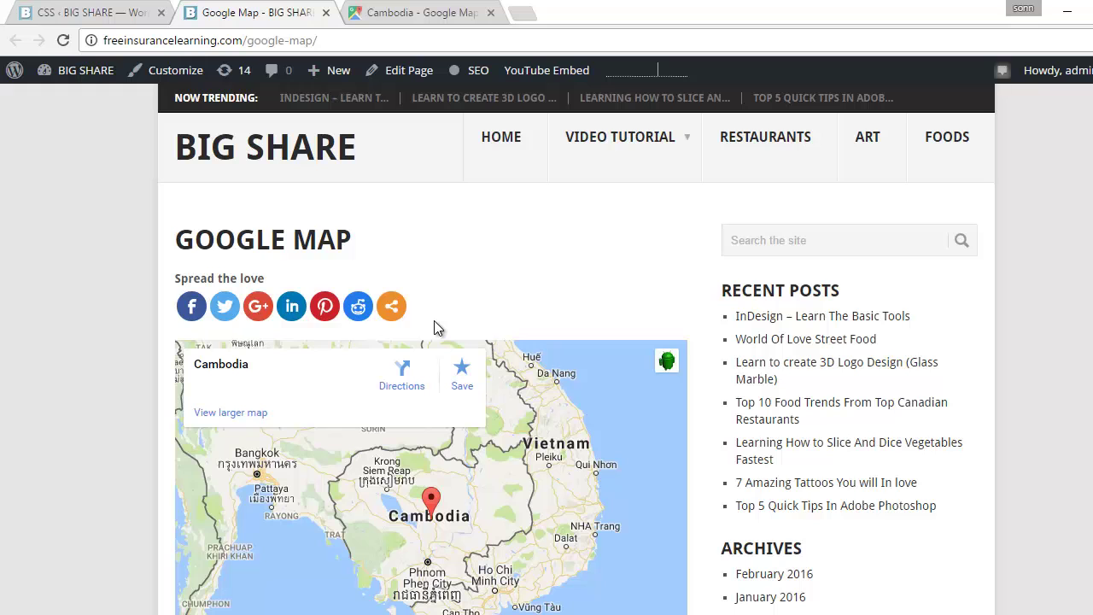
scroll(433, 320, "down", 4)
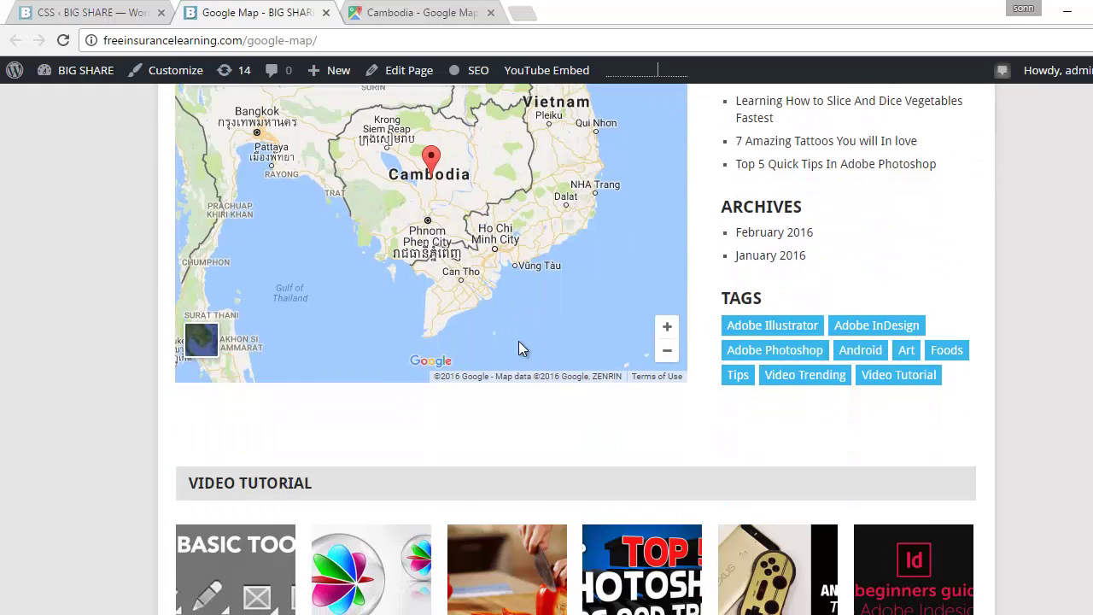
scroll(518, 341, "up", 3)
scroll(533, 334, "down", 3)
scroll(533, 335, "up", 2)
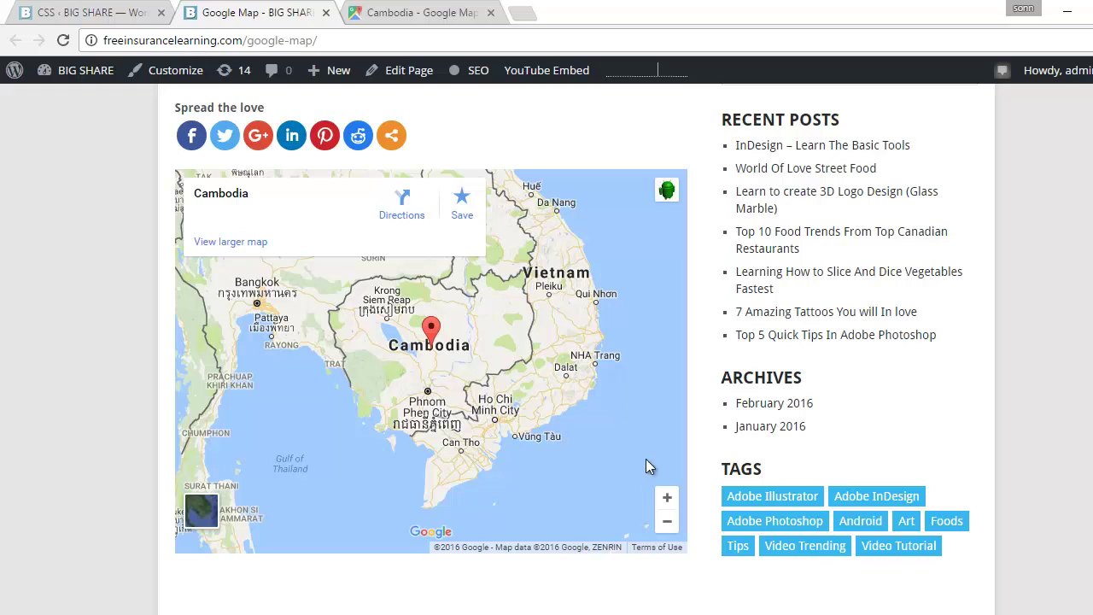
Step: Zoom the embedded map in with its + button and wheel, then pan Cambodia left of centre
left_click(666, 497)
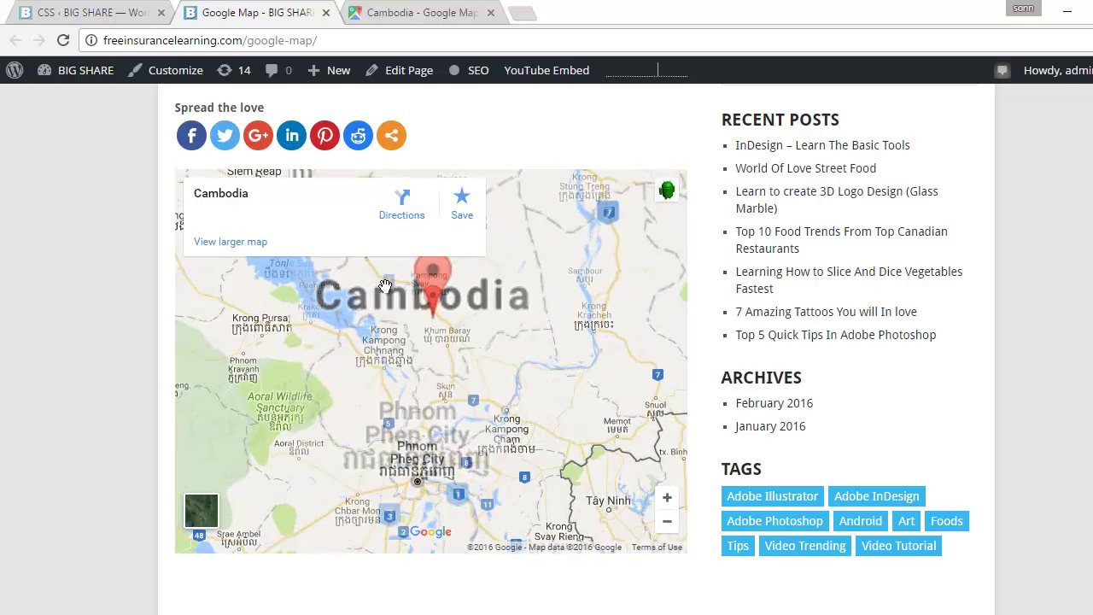
scroll(504, 353, "down", 1)
scroll(512, 350, "down", 1)
left_click_drag(519, 352, 446, 344)
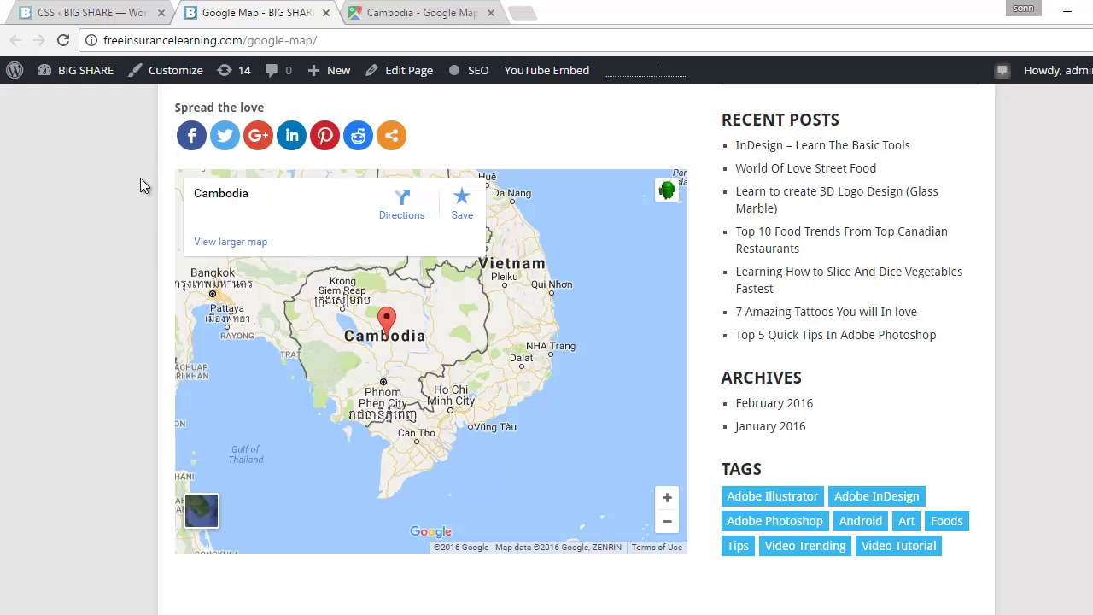
scroll(505, 365, "up", 1)
scroll(504, 365, "down", 1)
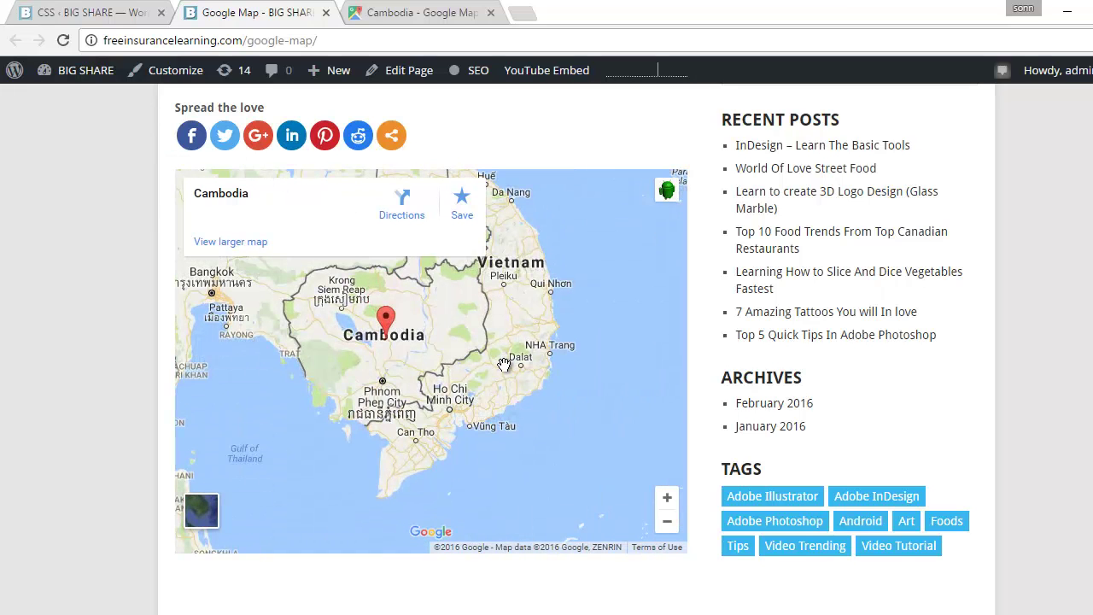
scroll(504, 365, "down", 1)
Step: Reload the page and test wheel scrolling and dragging on the embedded map again
left_click(64, 40)
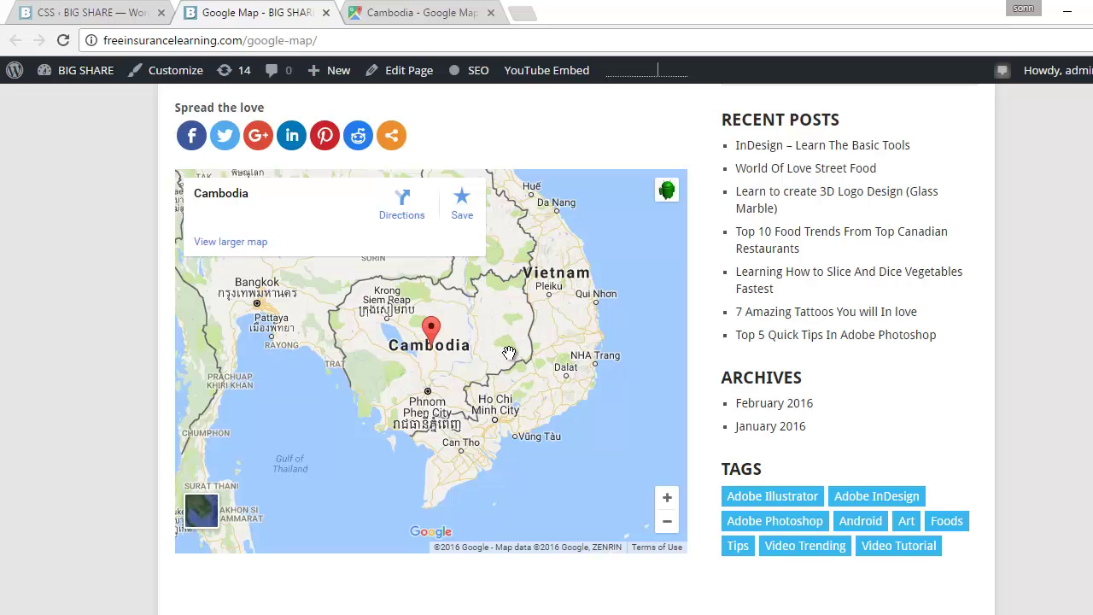
scroll(510, 353, "up", 2)
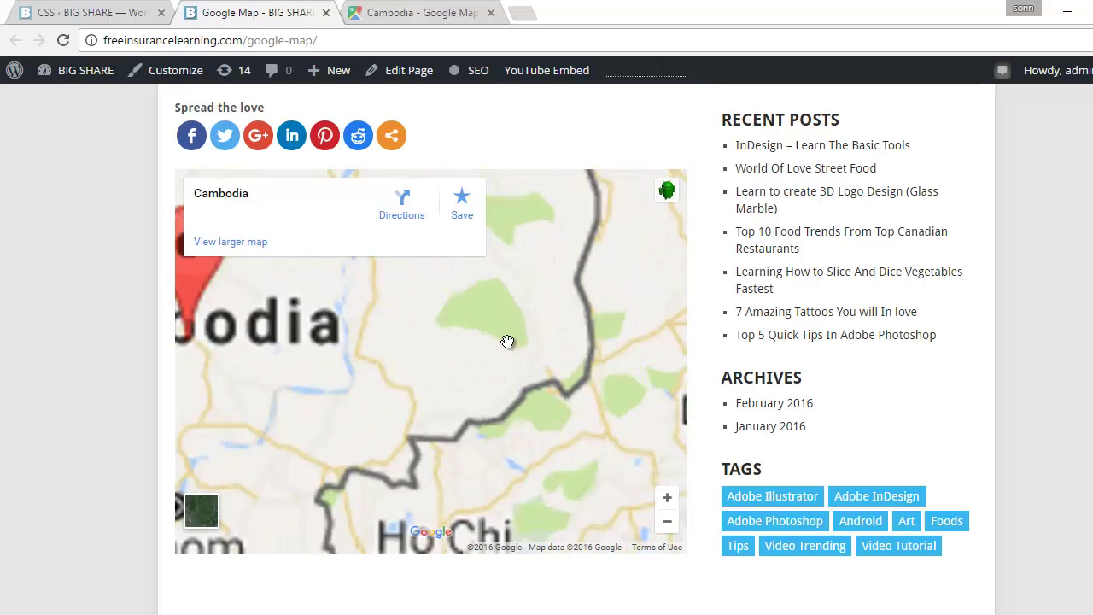
scroll(507, 340, "down", 2)
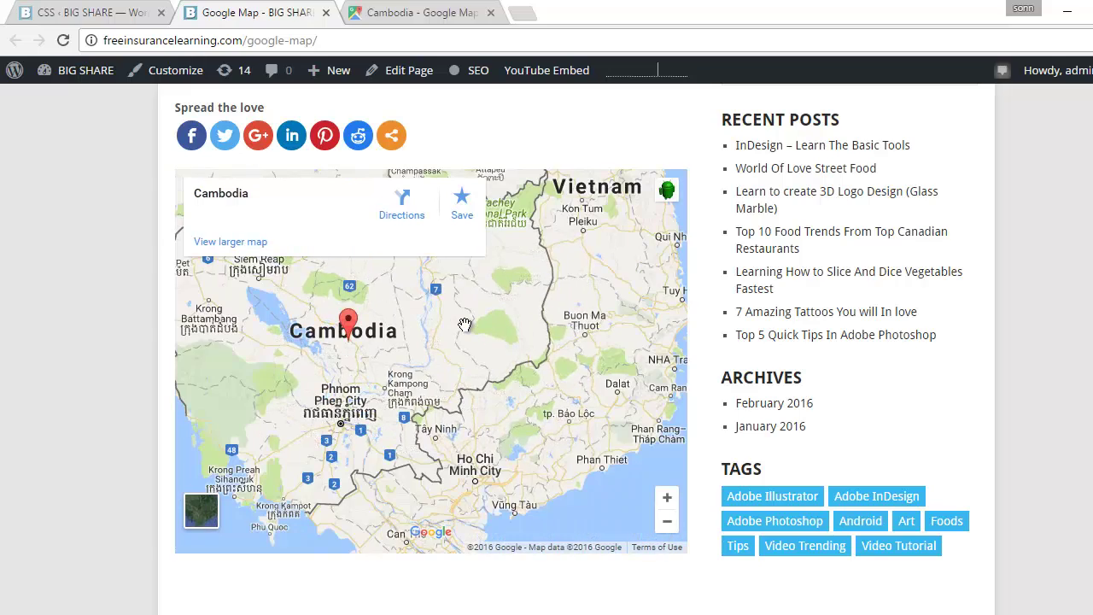
scroll(472, 319, "up", 1)
scroll(438, 322, "down", 1)
left_click_drag(438, 323, 480, 339)
scroll(483, 335, "up", 1)
scroll(482, 335, "down", 1)
scroll(482, 356, "down", 1)
scroll(483, 357, "up", 1)
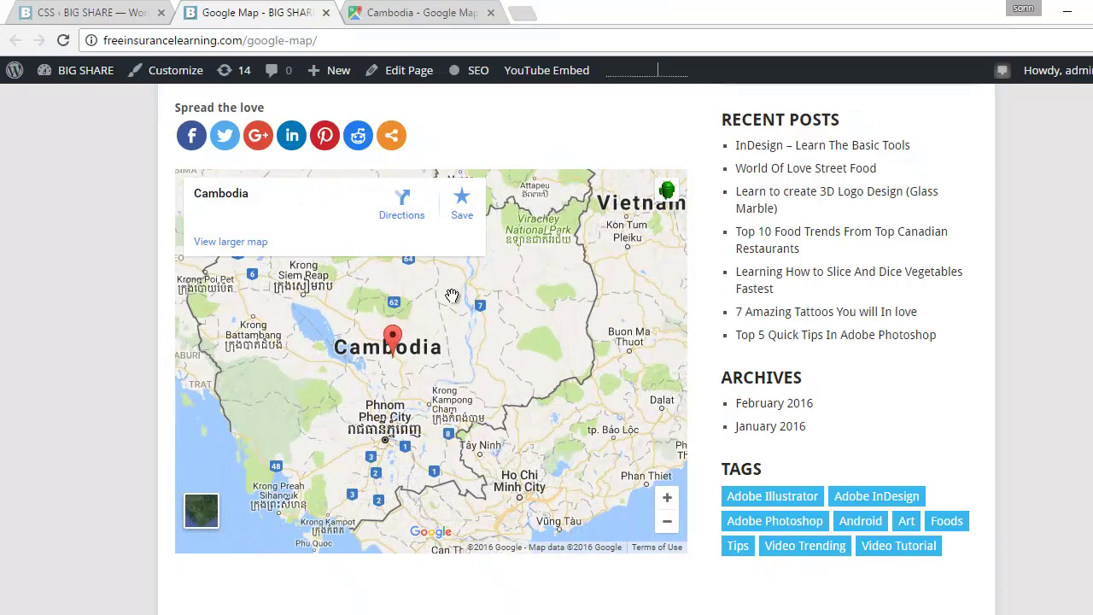
scroll(188, 348, "down", 1)
left_click_drag(367, 350, 549, 359)
scroll(530, 343, "up", 1)
left_click_drag(412, 335, 384, 295)
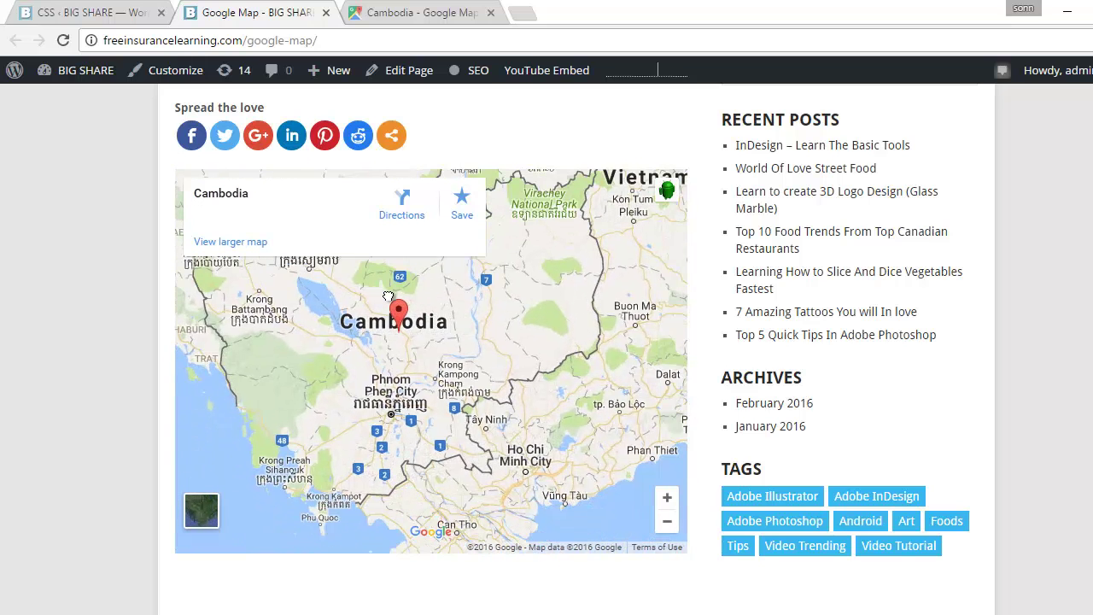
scroll(103, 254, "up", 1)
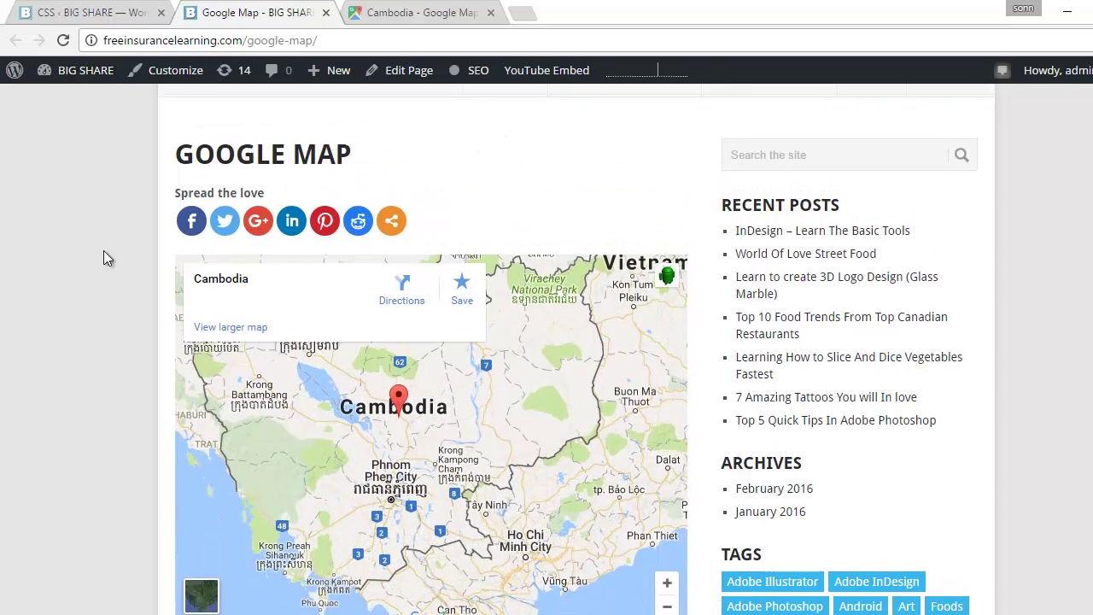
scroll(98, 266, "down", 2)
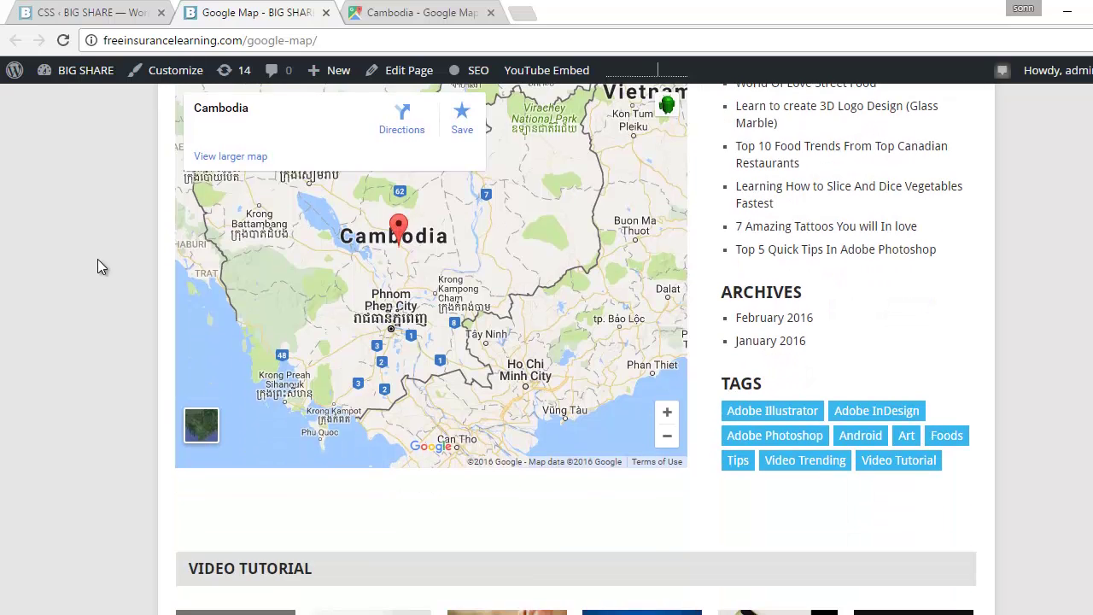
scroll(97, 260, "up", 2)
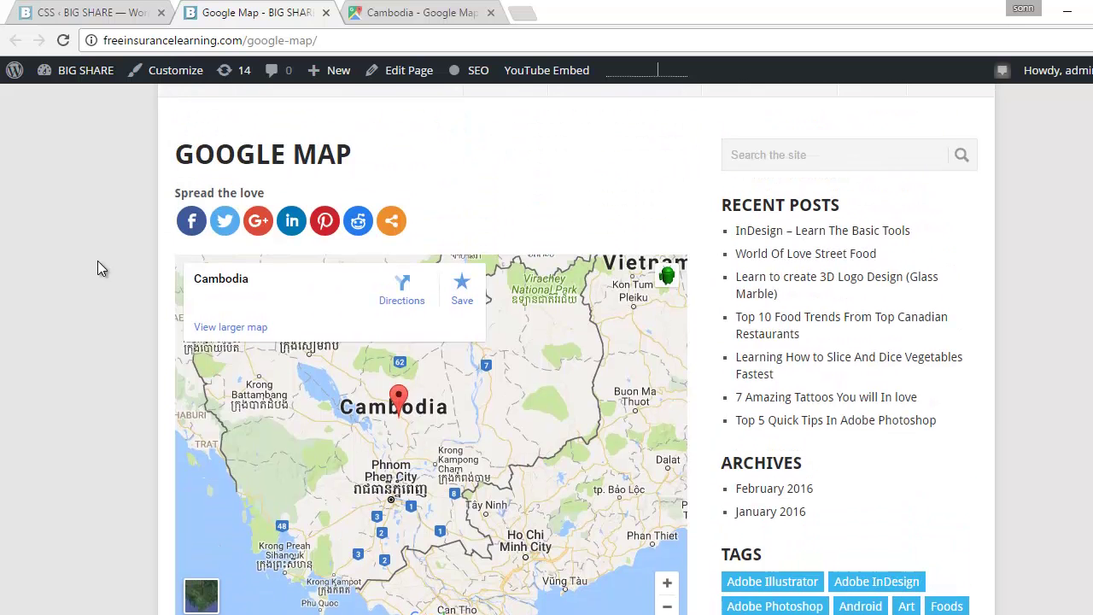